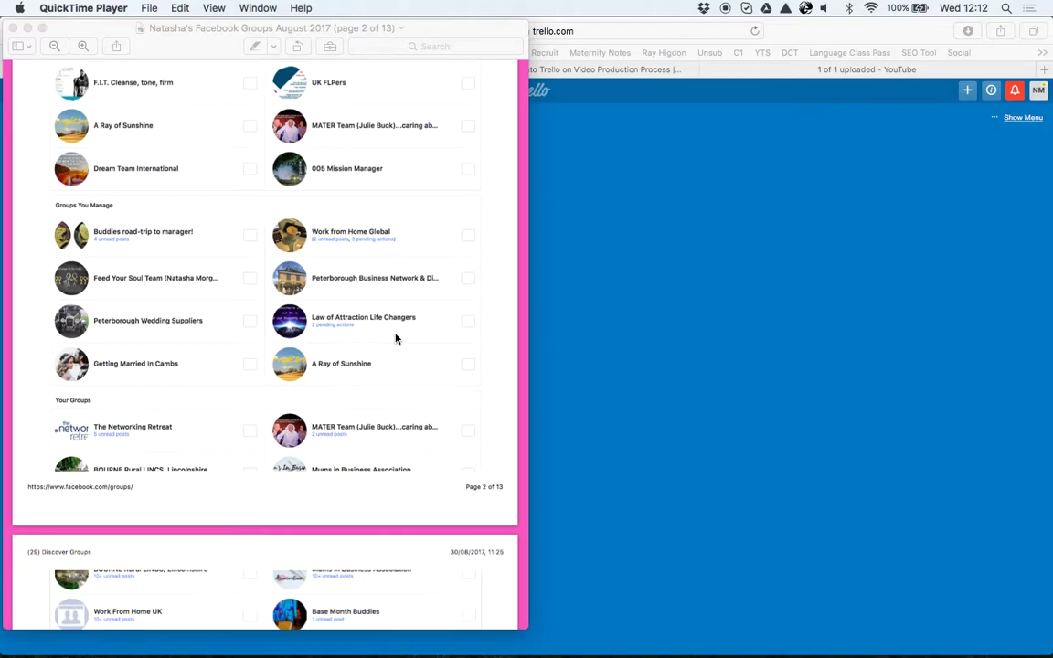
# Step: Draft a card in the Group 3 list stating the assumptions: an existing Trello Board, access to it, and source information containing the groups
pyautogui.click(741, 312)
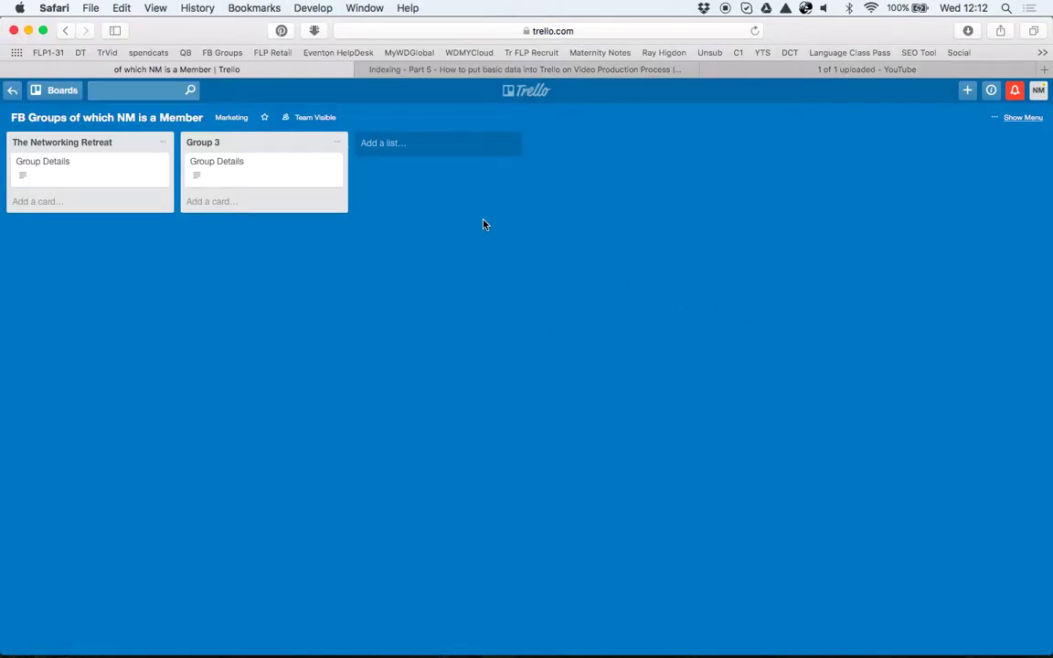
pyautogui.click(215, 202)
pyautogui.write('This is assuming you are putting all your steps into motion already: 1. There is already a Trello Board 2. You have access to that Trello Board 3. You have been given the source information containing the groups to input')
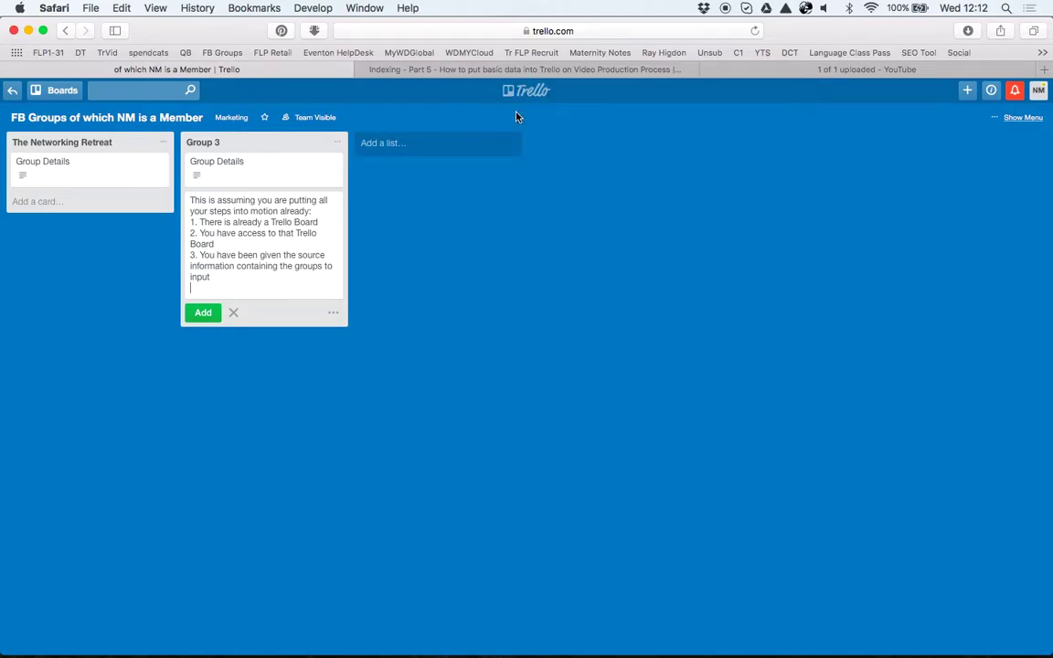
# Step: Invite the additional member to the board by searching for their first name and choosing the matching account
pyautogui.click(1025, 119)
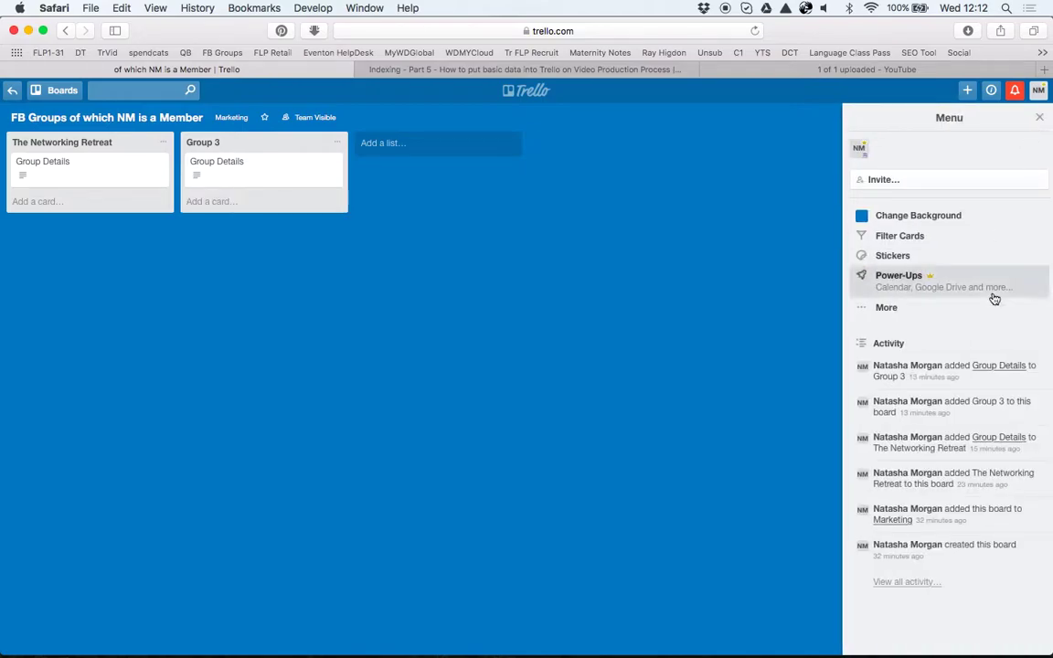
pyautogui.click(884, 310)
pyautogui.click(859, 117)
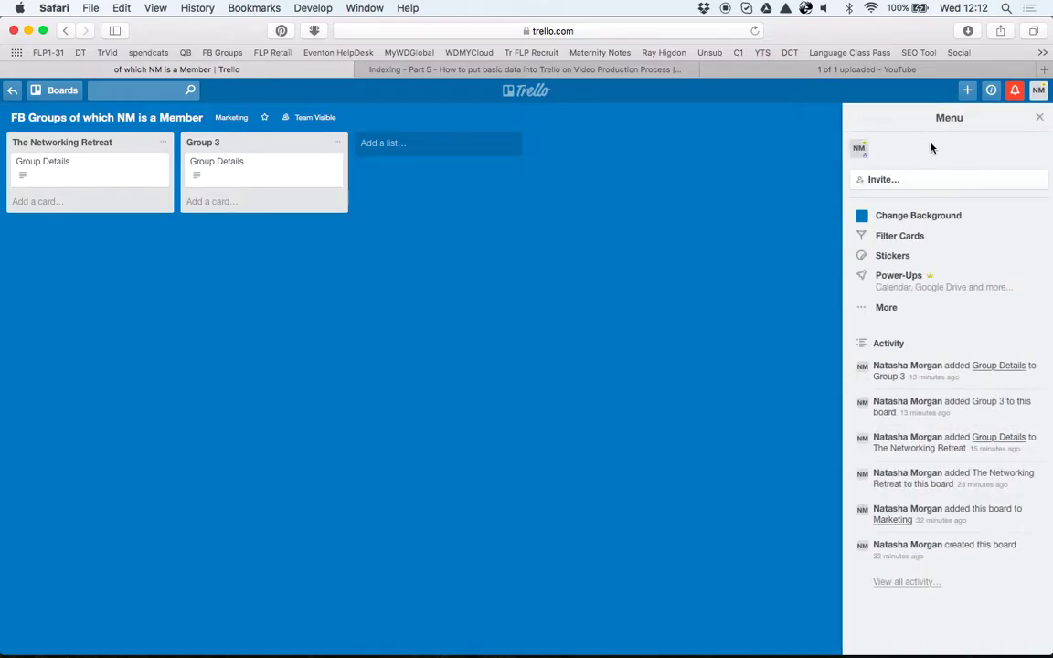
pyautogui.click(886, 180)
pyautogui.write('shay')
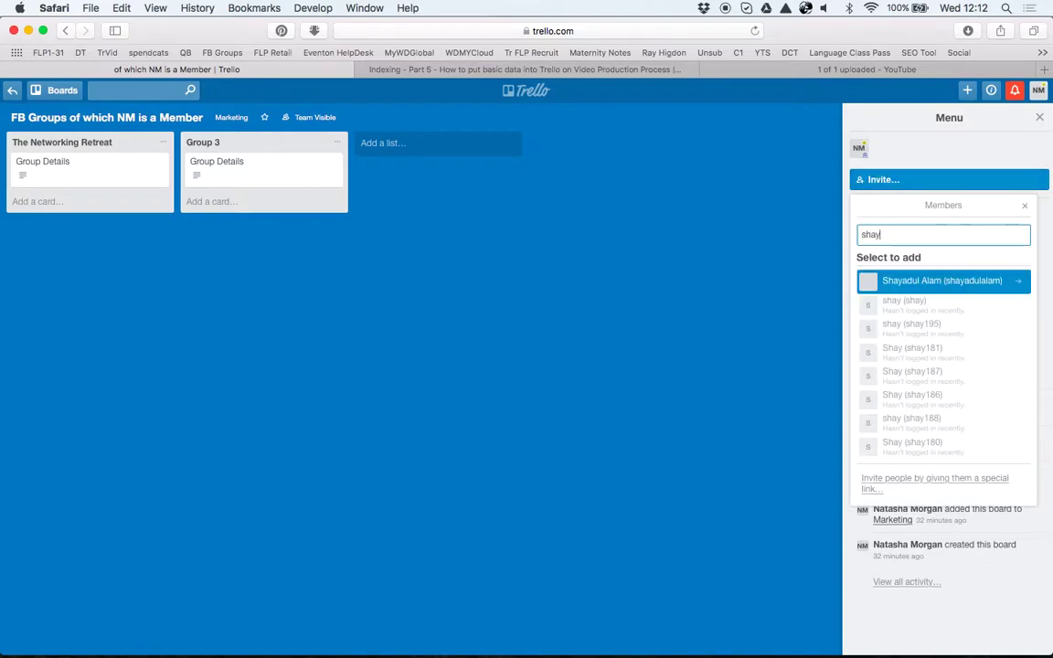
pyautogui.click(944, 291)
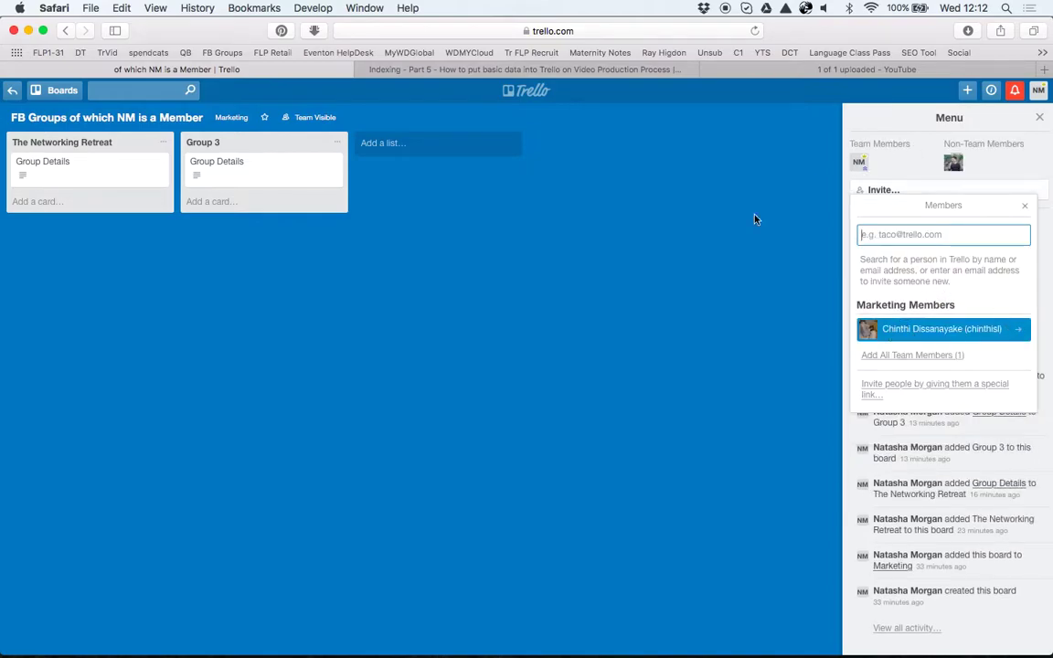
pyautogui.click(704, 244)
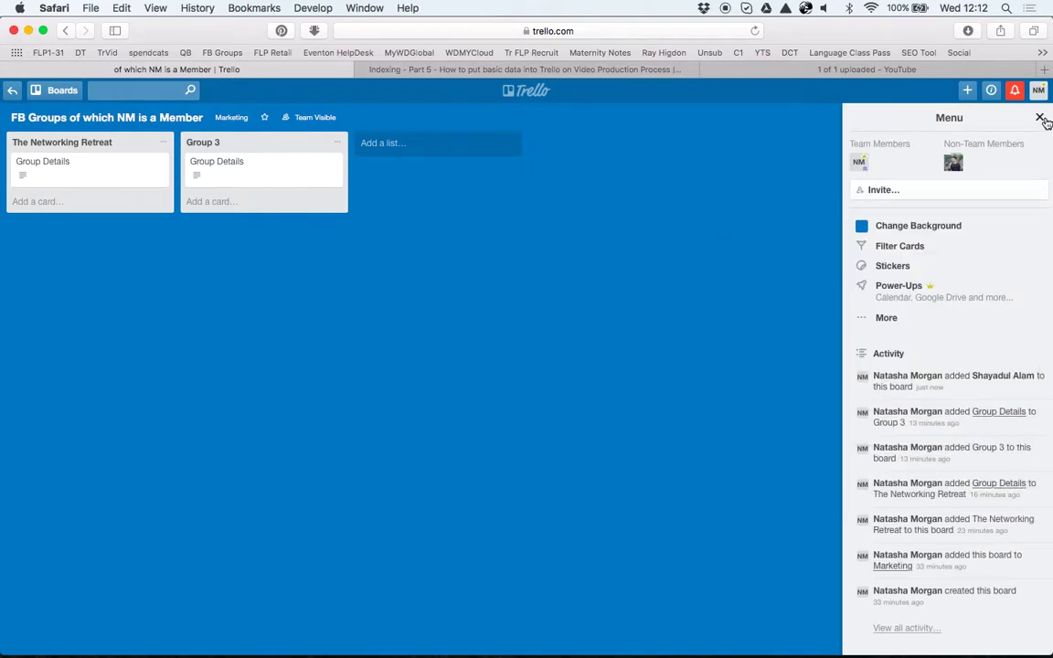
pyautogui.click(1039, 117)
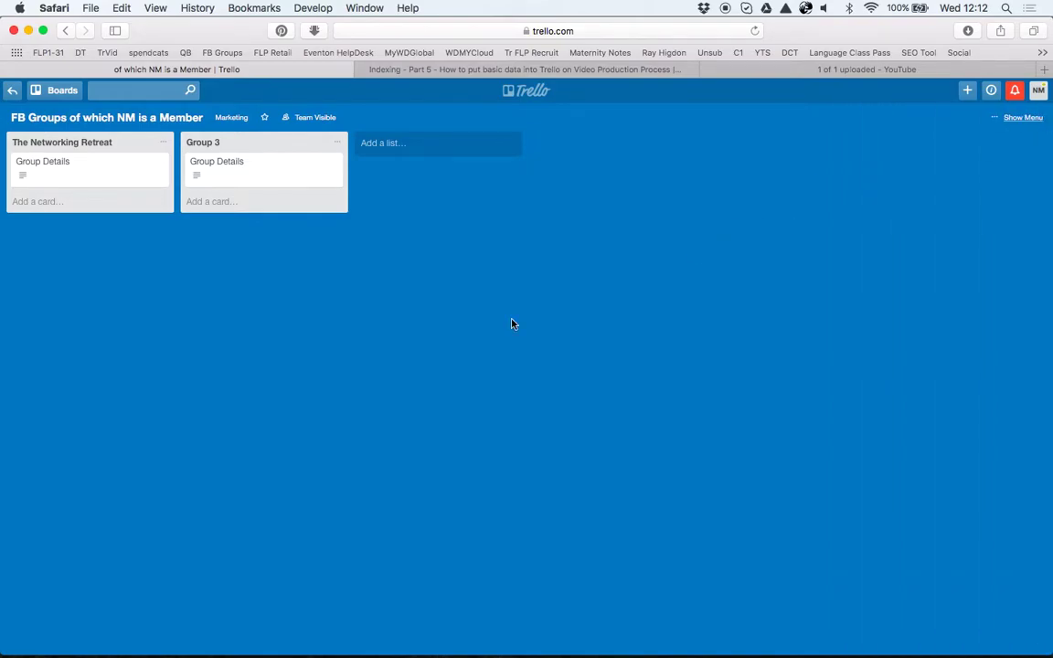
# Step: Reopen the drafted card in the Group 3 list and cut all of its text
pyautogui.click(211, 201)
pyautogui.write('This is assuming you are putting all your steps into motion already: 1. There is already a Trello Board 2. You have access to that Trello Board 3. You have been given the source information containing the groups to input')
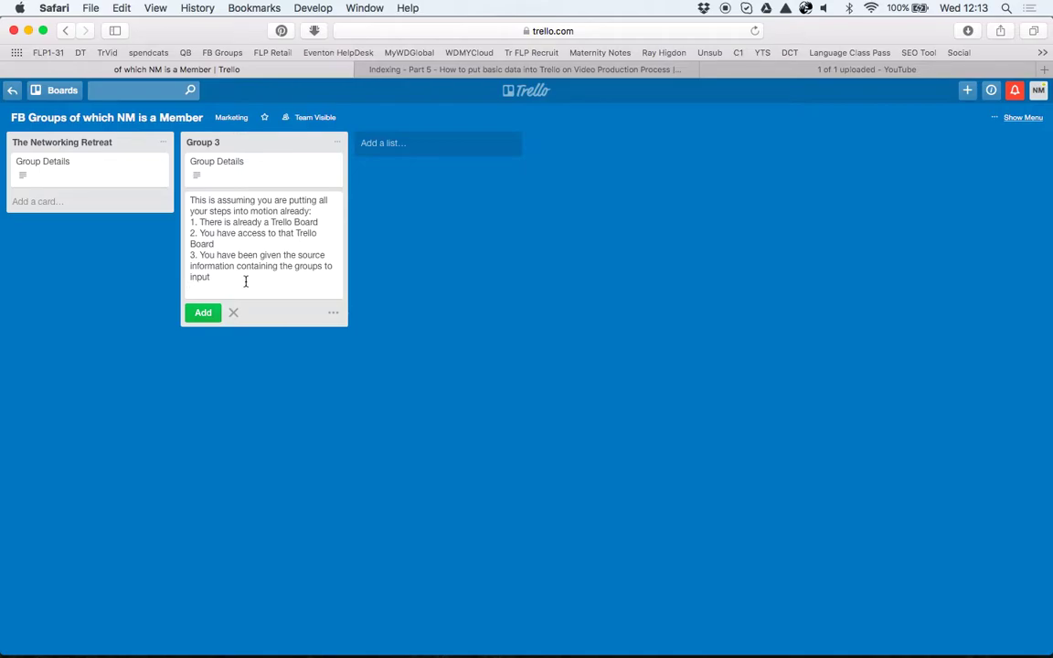
pyautogui.moveTo(244, 277); pyautogui.dragTo(170, 203)
pyautogui.press('super+x')
# Step: Switch to Preview and examine the pending invitations and the group names on pages 1 and 2 of the Facebook groups PDF
pyautogui.press('super+Tab')
pyautogui.press('super+Tab')
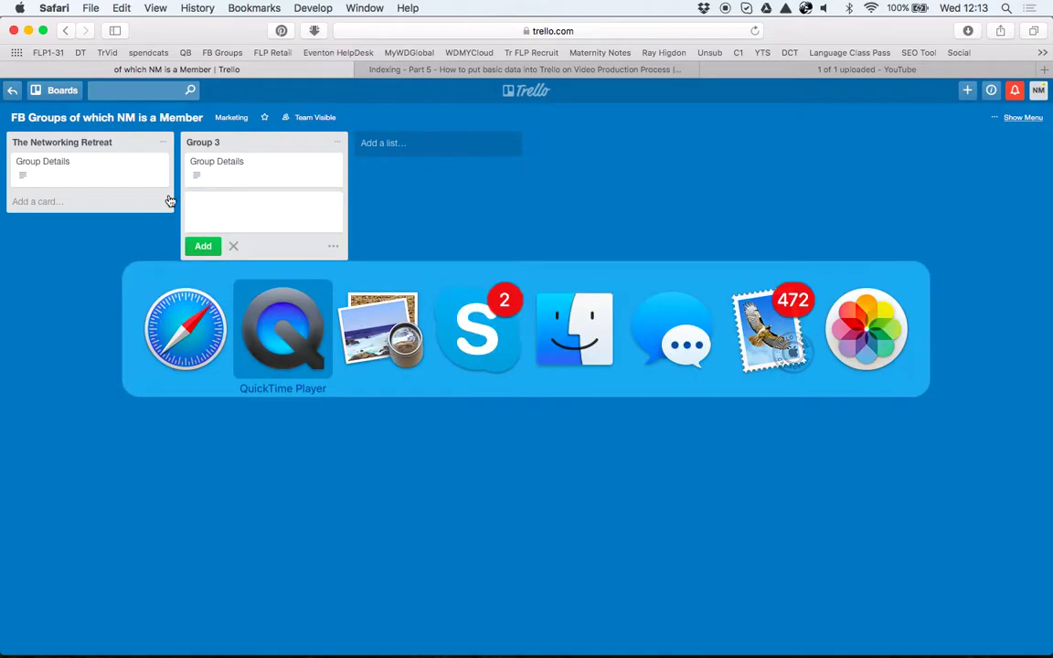
pyautogui.scroll(10, 169, 199)
pyautogui.scroll(-5, 169, 199)
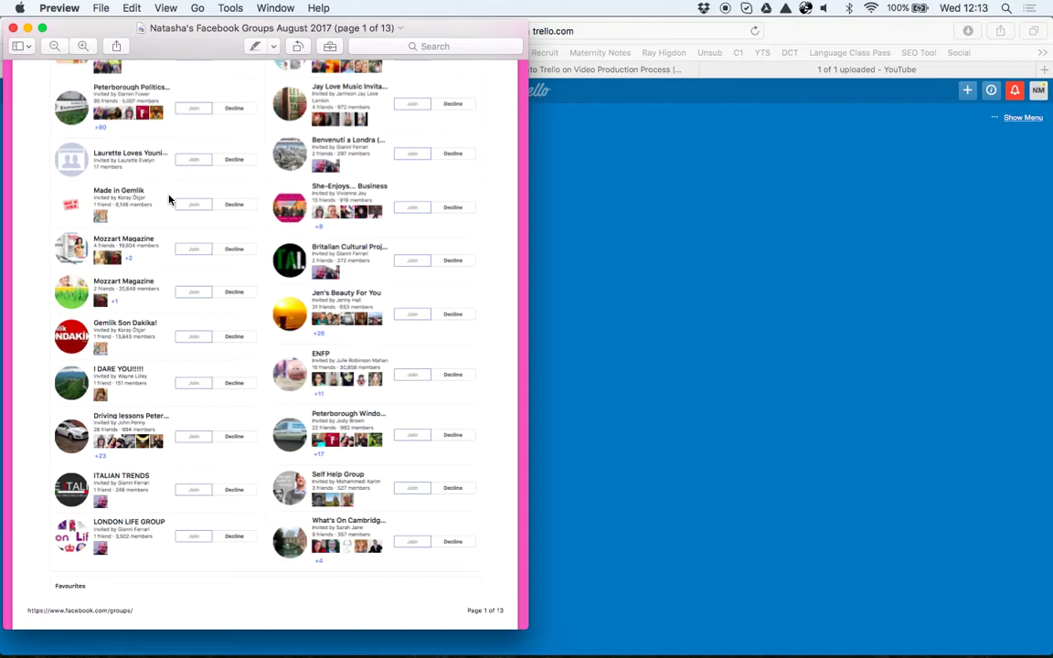
pyautogui.scroll(4, 169, 199)
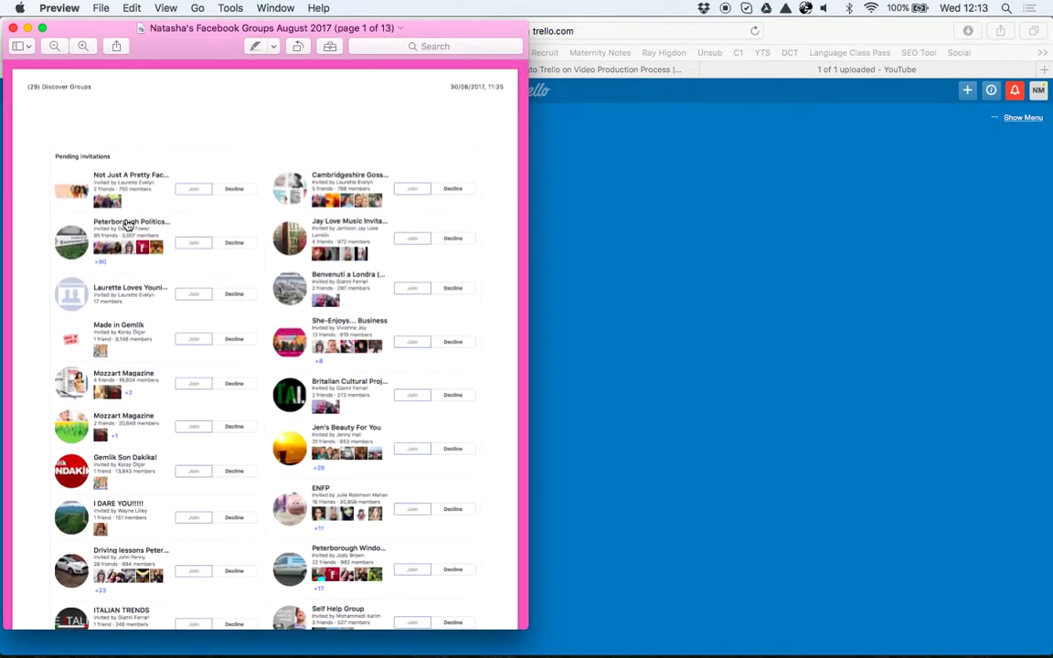
pyautogui.scroll(-2, 127, 225)
pyautogui.scroll(2, 127, 225)
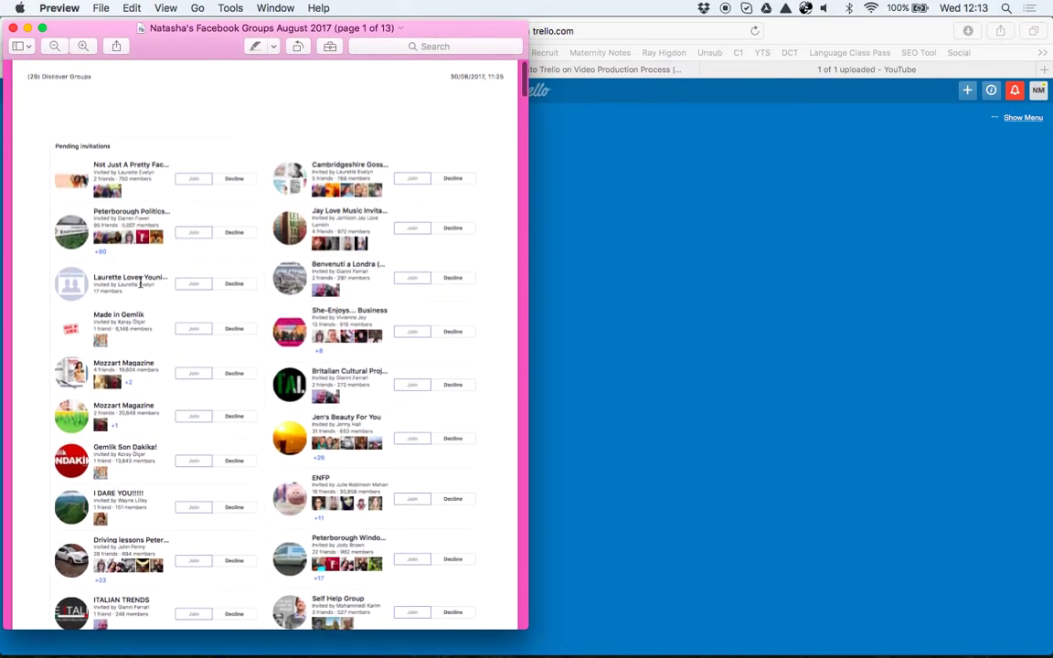
pyautogui.scroll(-5, 178, 164)
pyautogui.scroll(-10, 177, 165)
pyautogui.press('super+plus')
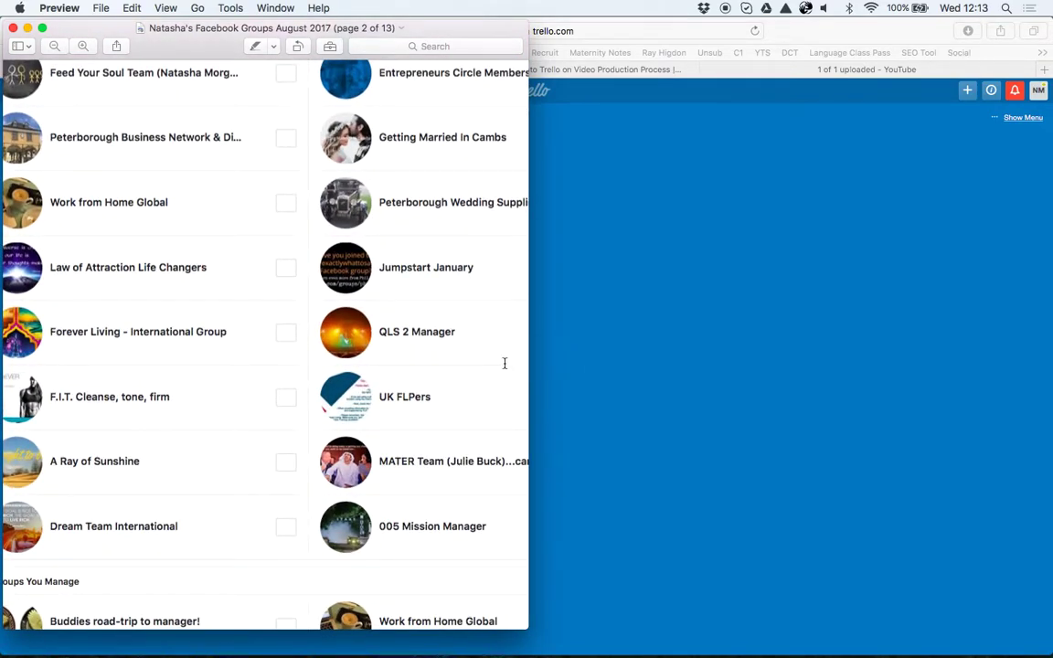
# Step: Return to the Trello board in Safari and view the description of the Group Details card in the Group 3 list
pyautogui.click(625, 378)
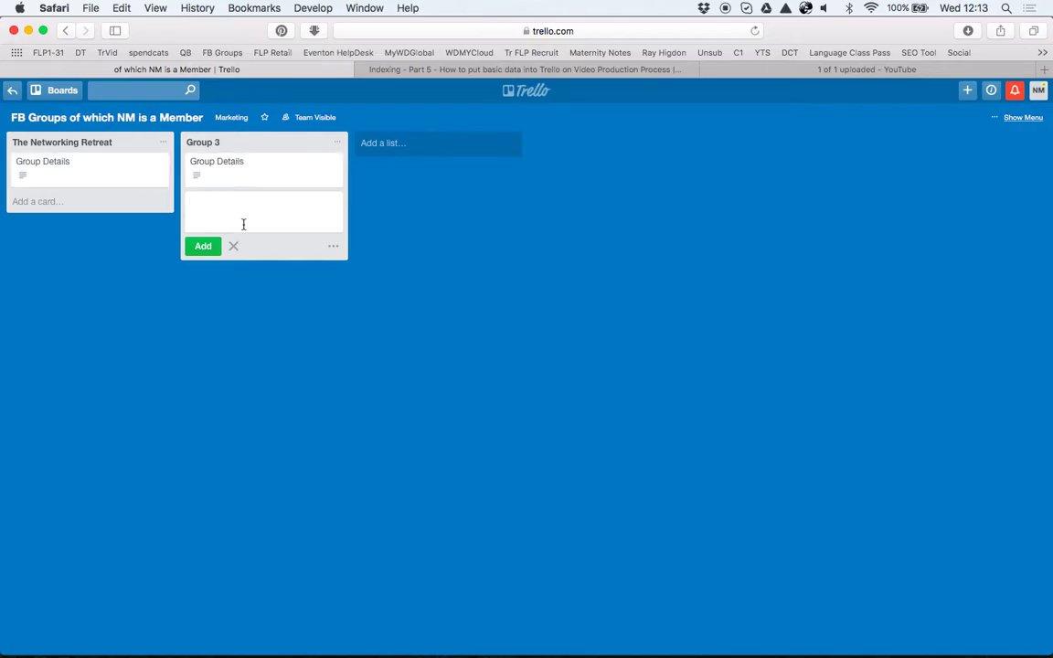
pyautogui.click(240, 185)
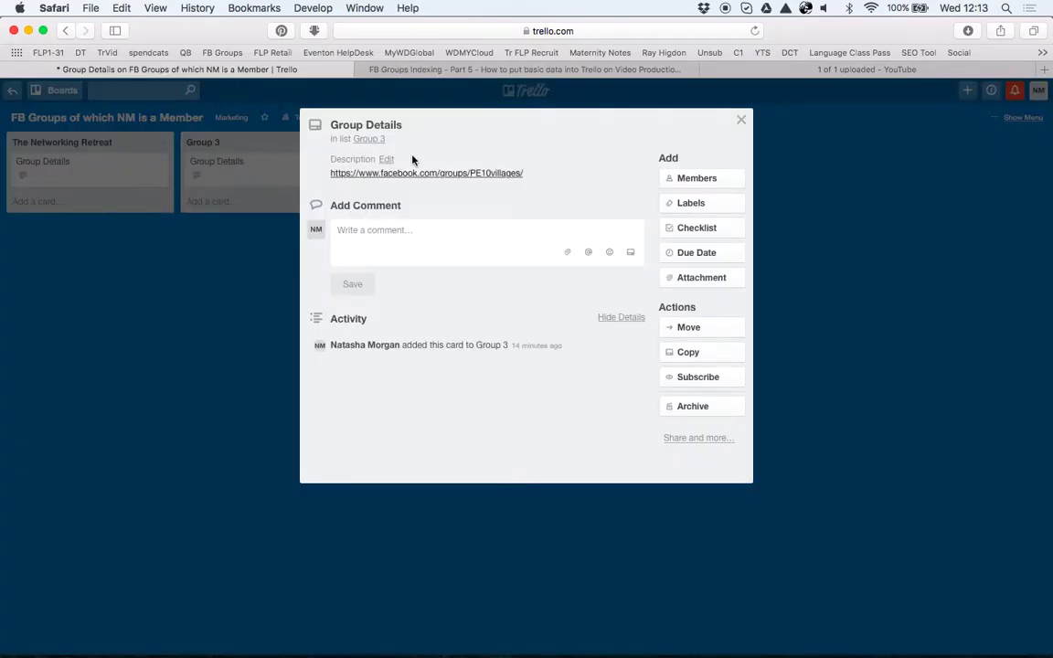
pyautogui.click(741, 120)
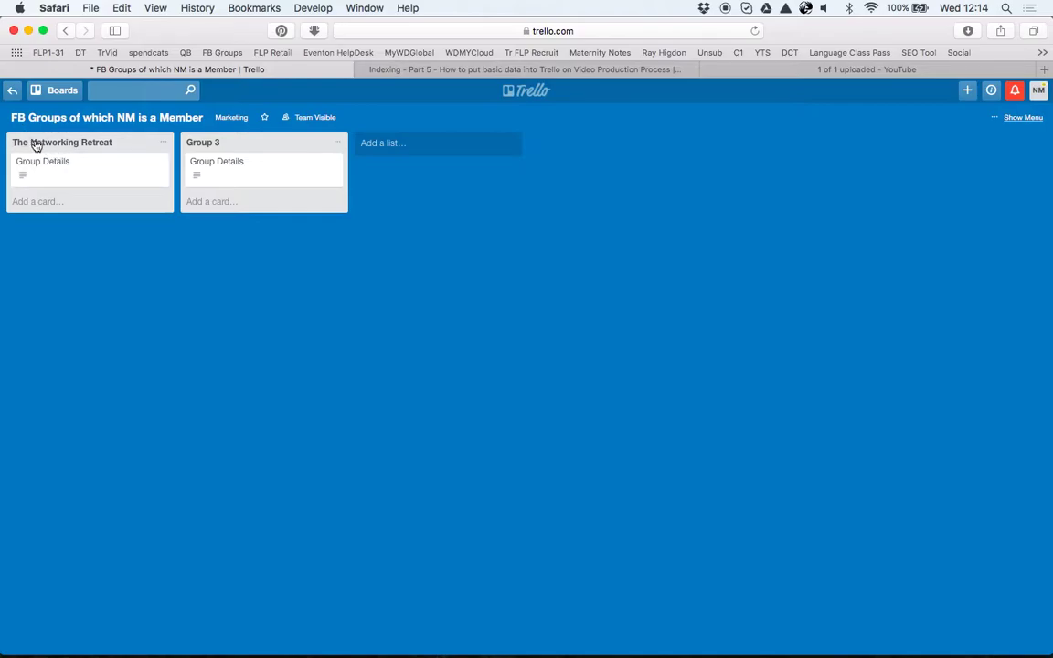
# Step: Switch to Preview and look through the groups PDF for The Networking Retreat entry under Your Groups
pyautogui.press('super+Tab')
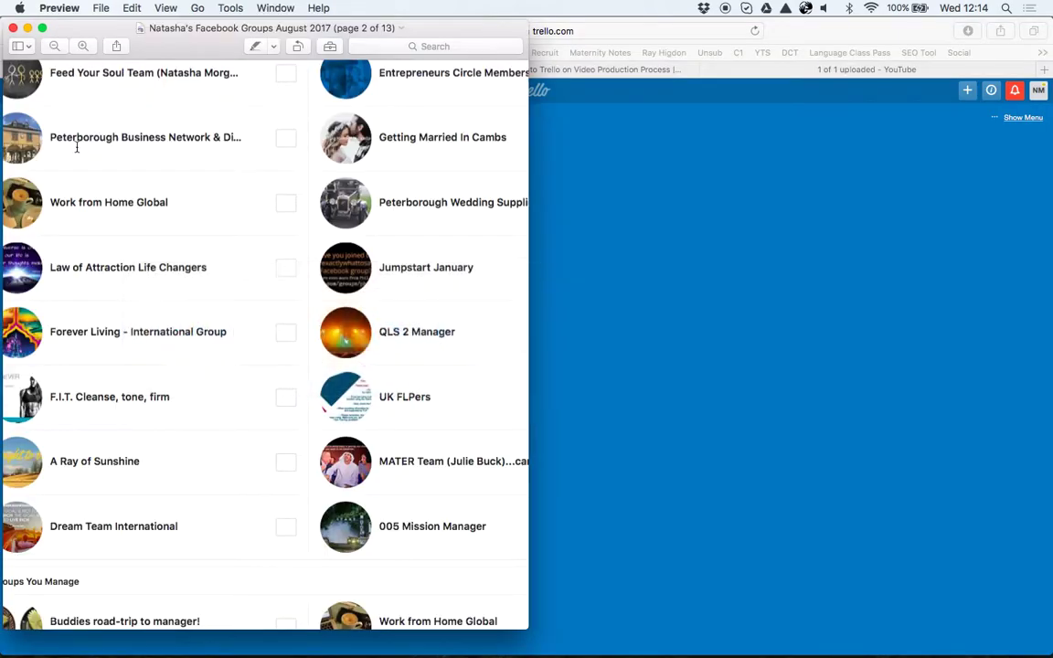
pyautogui.scroll(3, 62, 129)
pyautogui.scroll(5, 62, 130)
pyautogui.hscroll(-2, 62, 130)
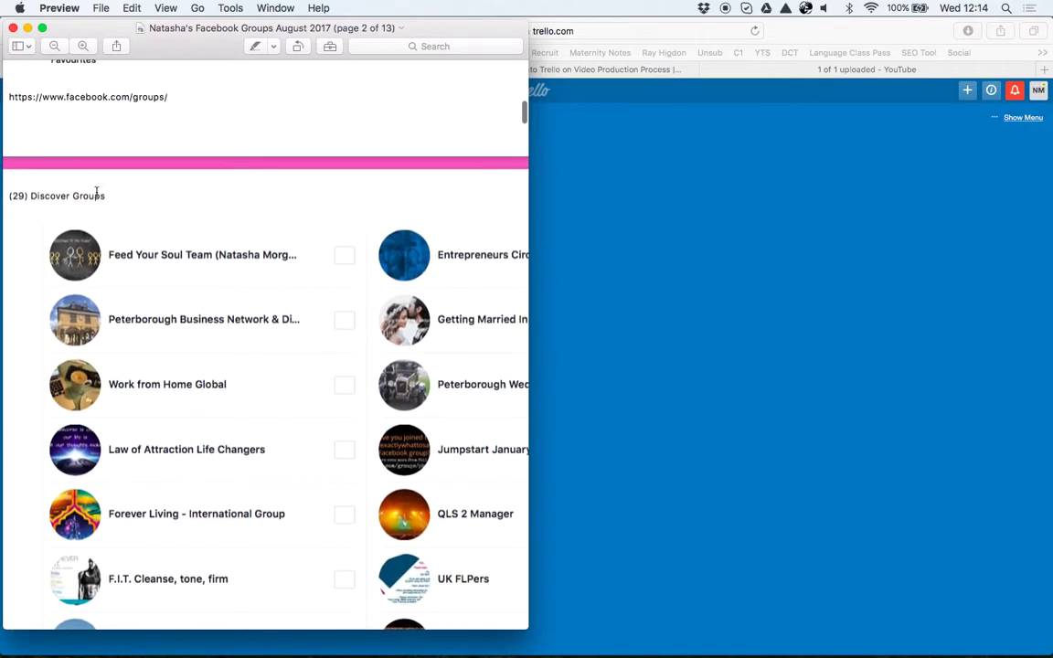
pyautogui.scroll(10, 161, 264)
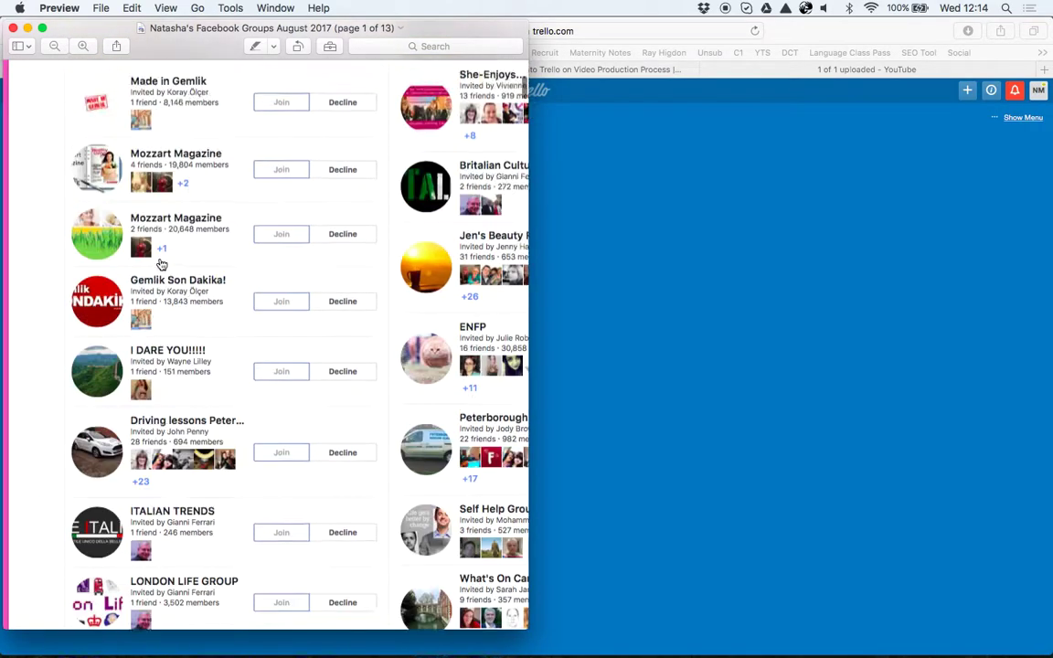
pyautogui.scroll(4, 161, 264)
pyautogui.scroll(-15, 161, 264)
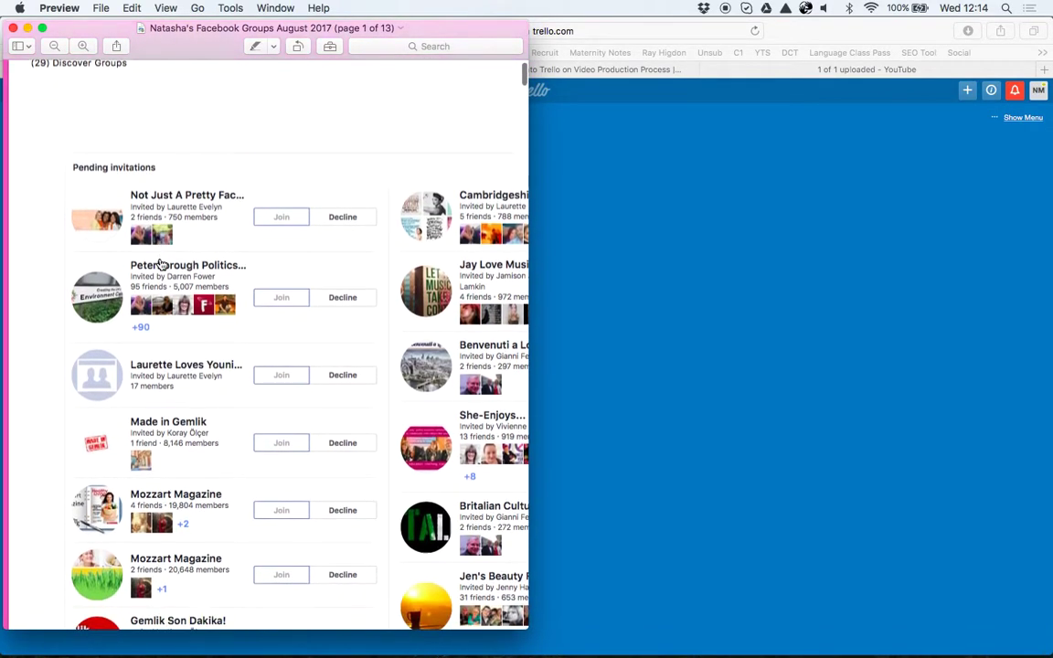
pyautogui.scroll(-20, 161, 264)
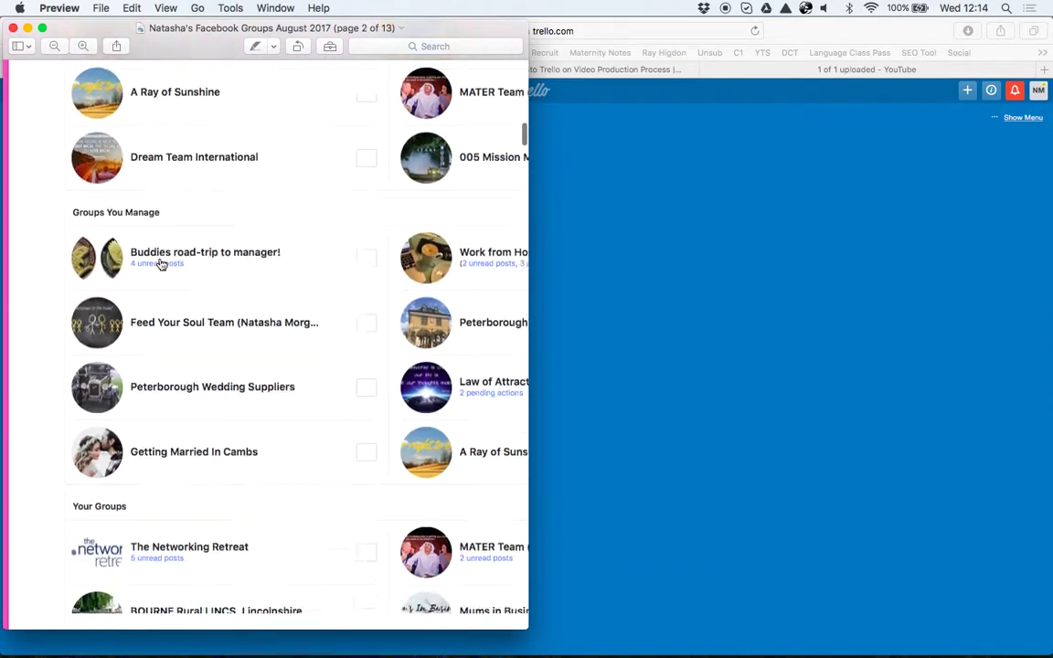
pyautogui.scroll(2, 161, 264)
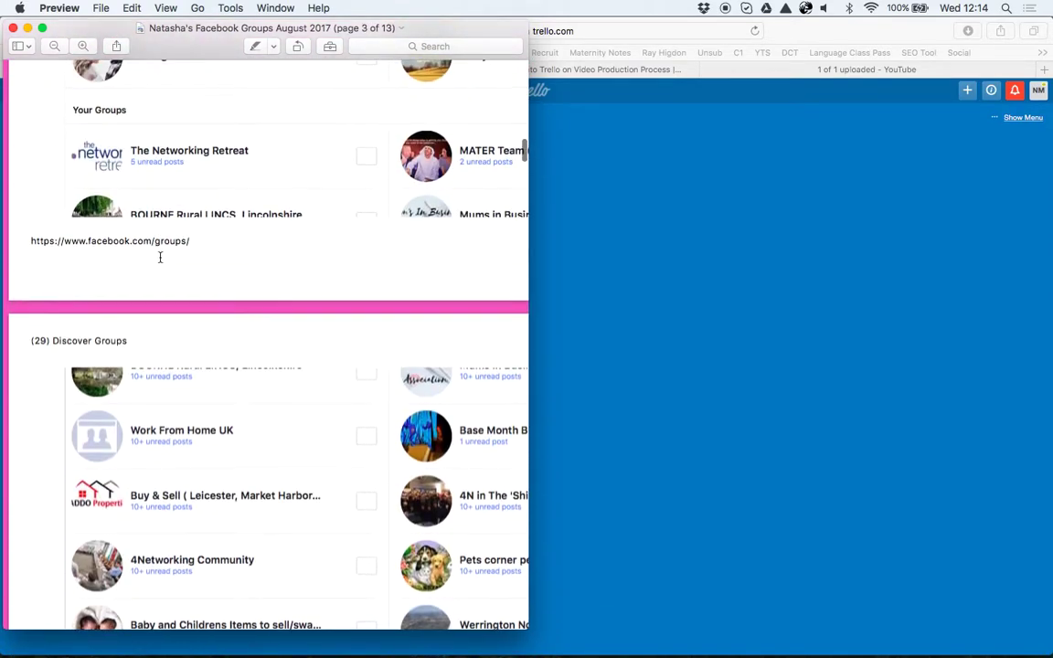
# Step: Open The Networking Retreat's Facebook group in Safari from its name in the PDF and select the group name in Facebook's search field
pyautogui.rightClick(223, 151)
pyautogui.click(169, 140)
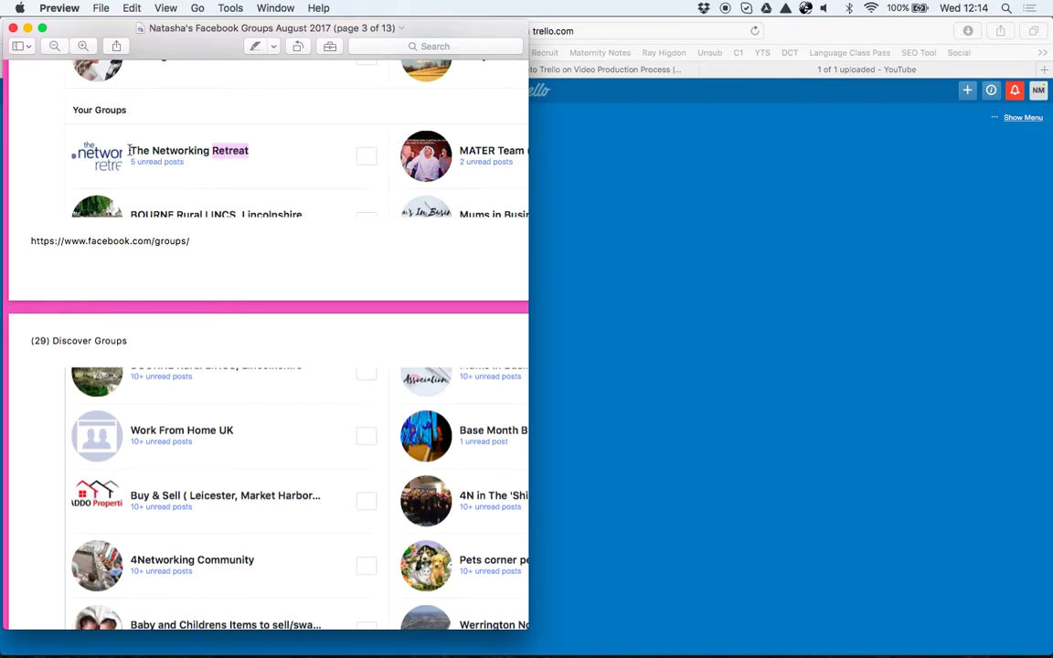
pyautogui.click(212, 146)
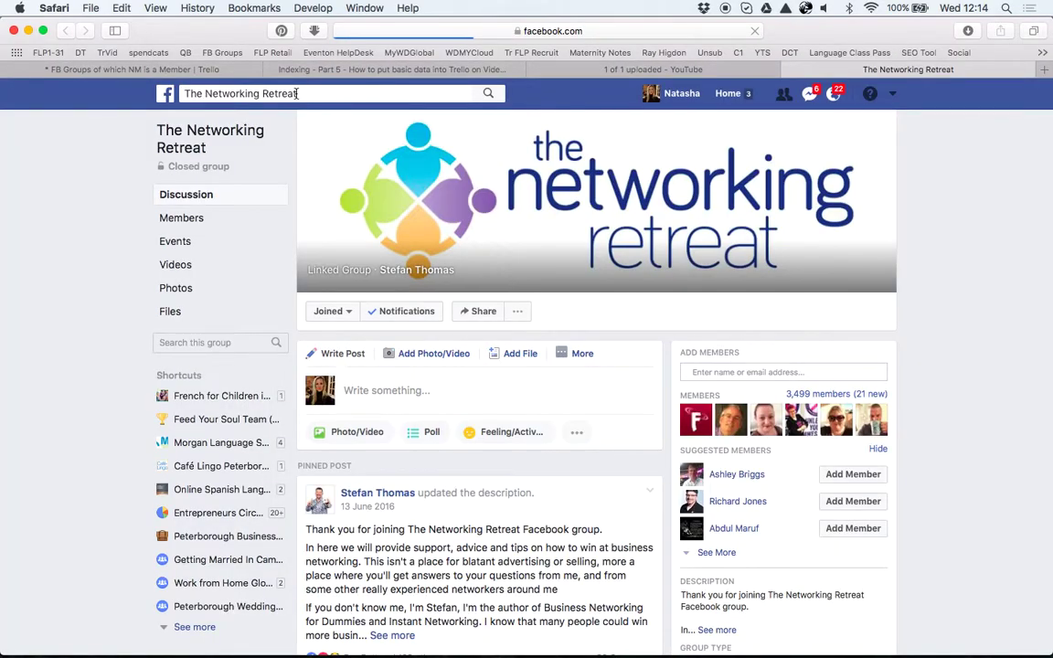
pyautogui.click(296, 94)
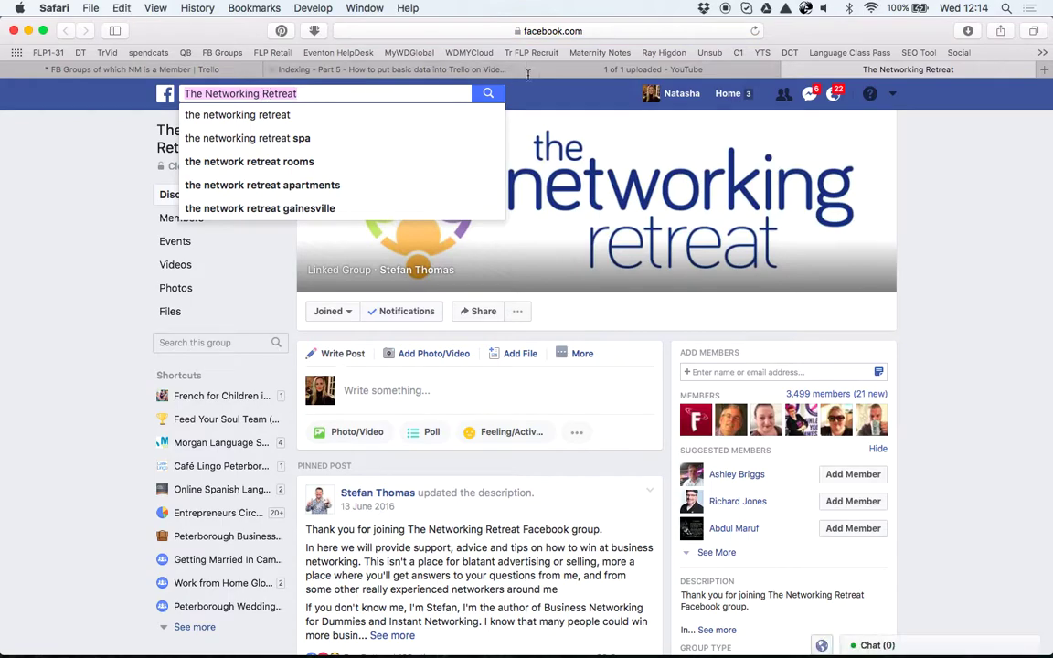
# Step: Go back to the Trello board and narrow the Safari window so it sits beside the groups PDF
pyautogui.click(102, 70)
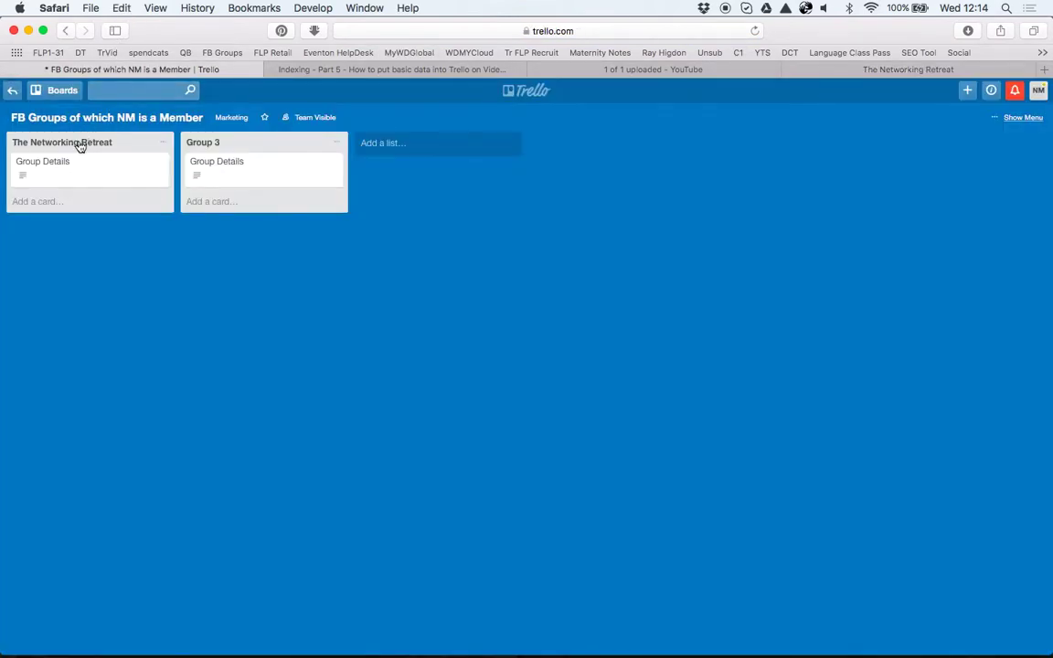
pyautogui.press('super+Tab')
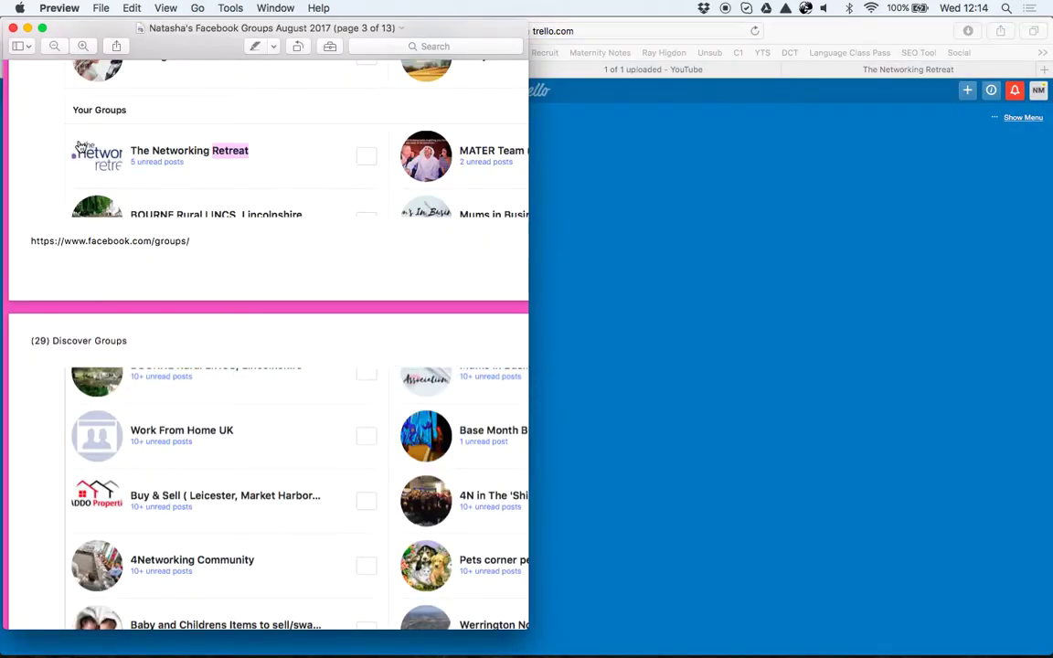
pyautogui.click(695, 212)
pyautogui.moveTo(127, 263); pyautogui.dragTo(528, 228)
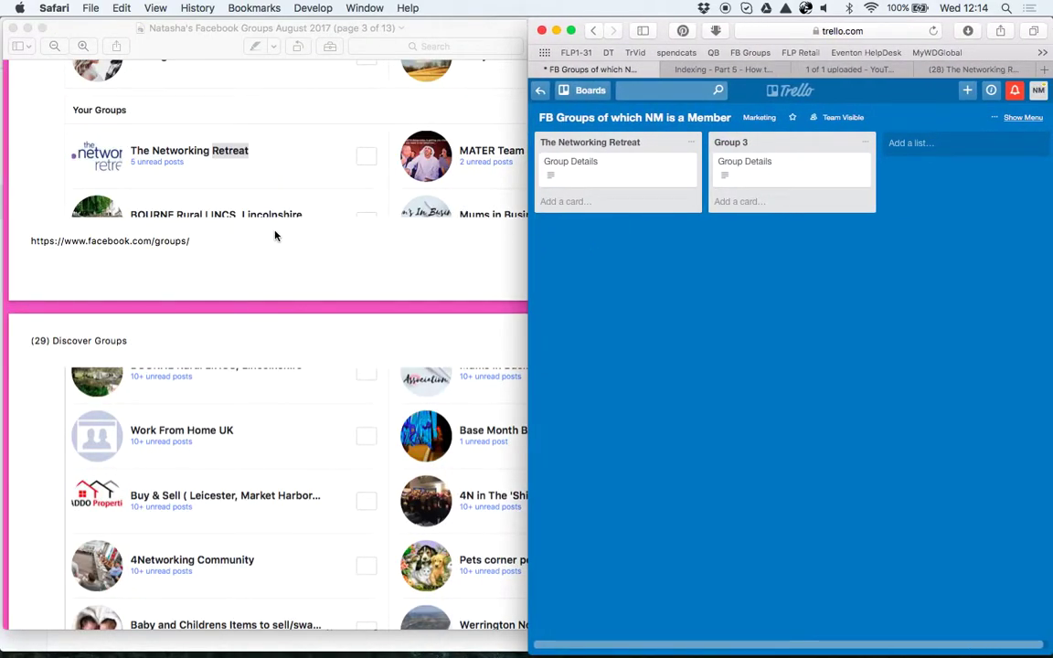
# Step: Copy the web address of The Networking Retreat's main Facebook group page and return to the Trello board
pyautogui.click(970, 69)
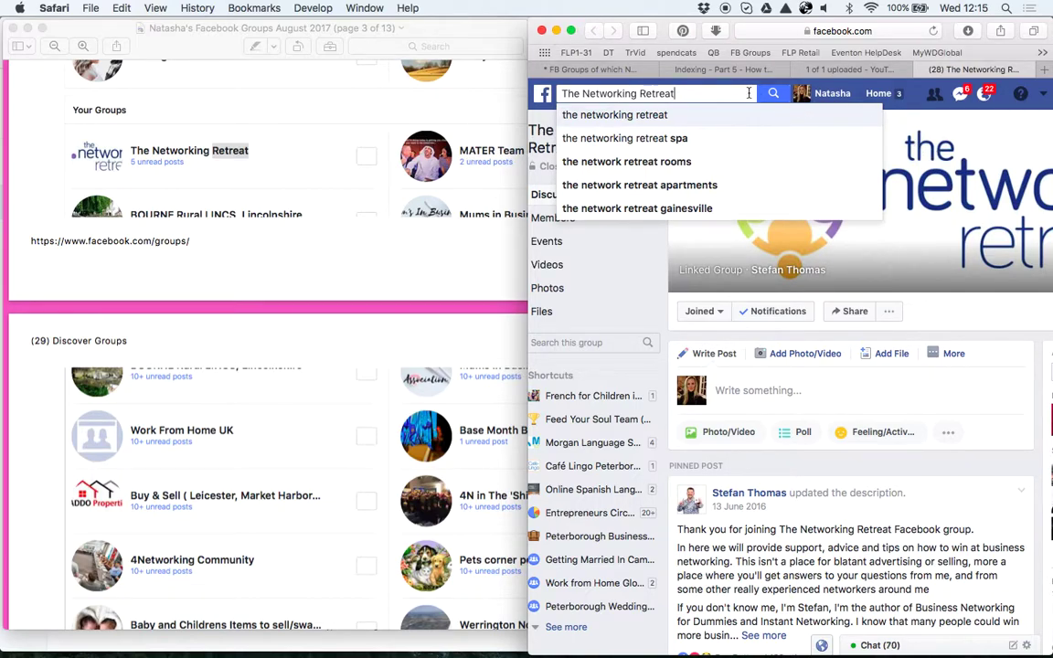
pyautogui.press('Escape')
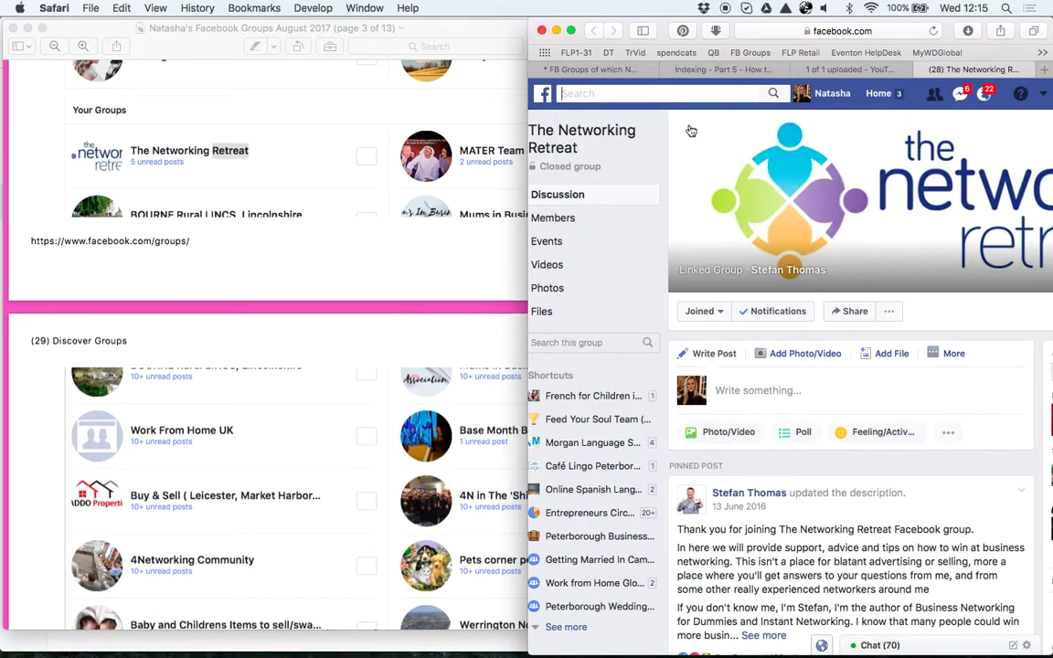
pyautogui.click(555, 150)
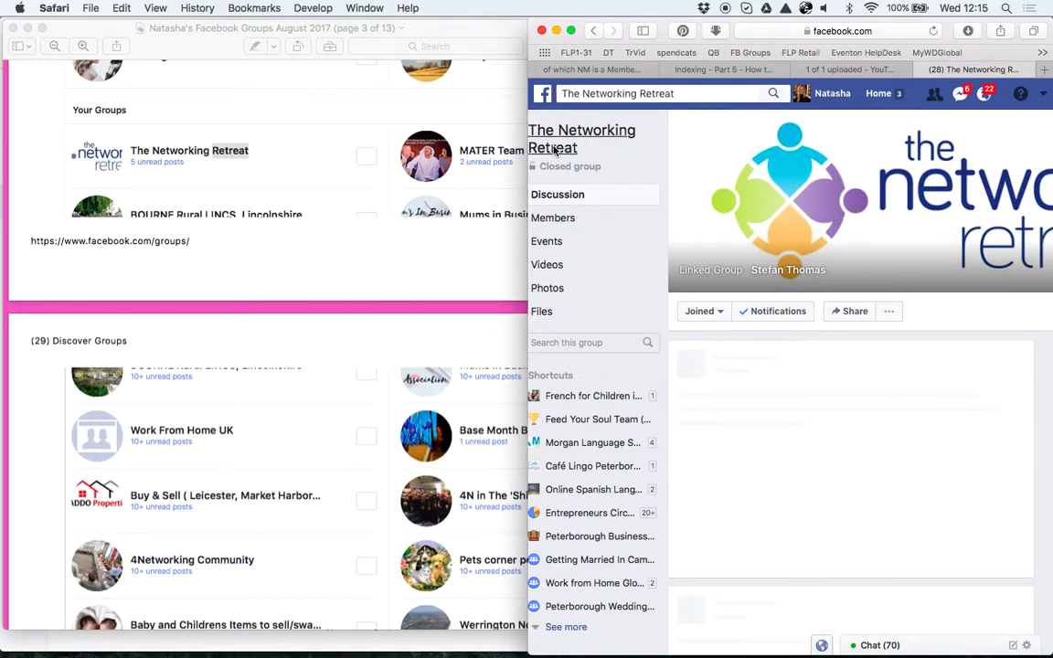
pyautogui.click(897, 31)
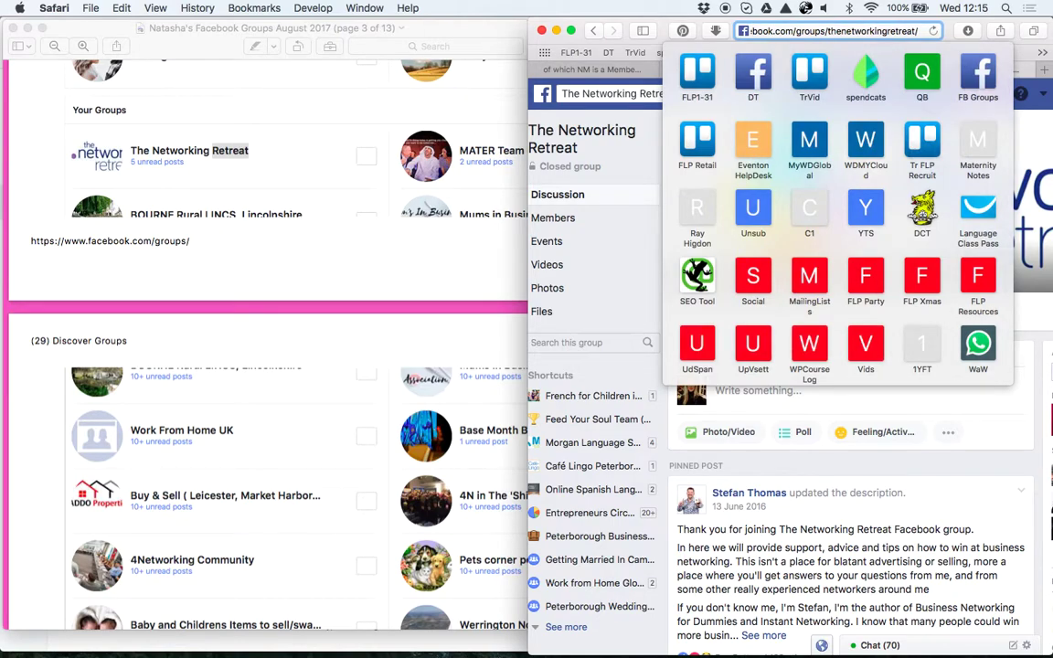
pyautogui.press('super+c')
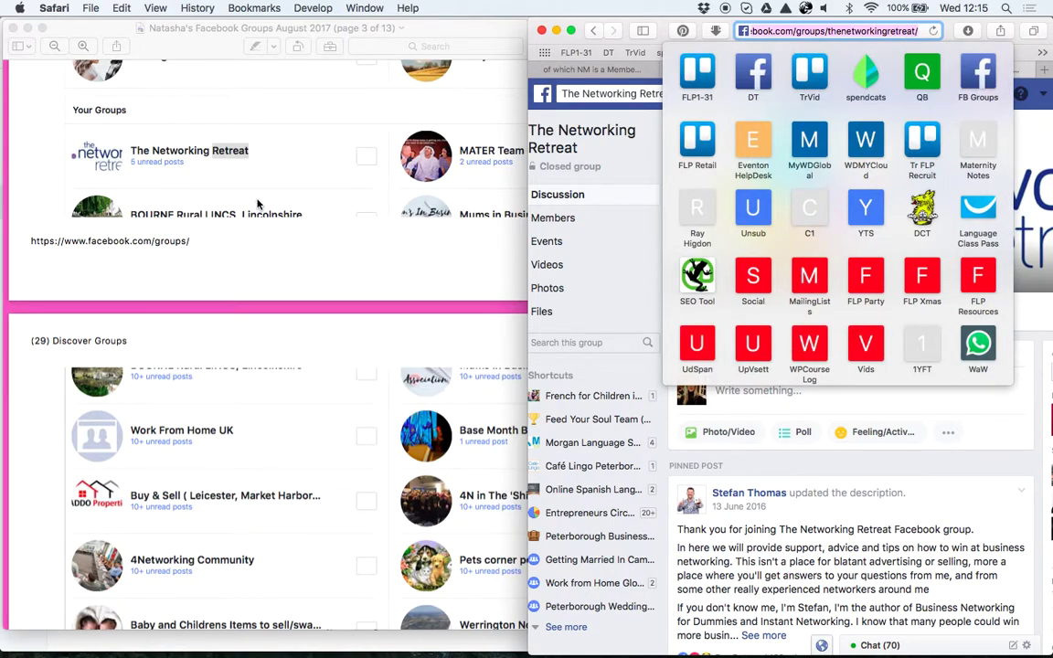
pyautogui.click(559, 67)
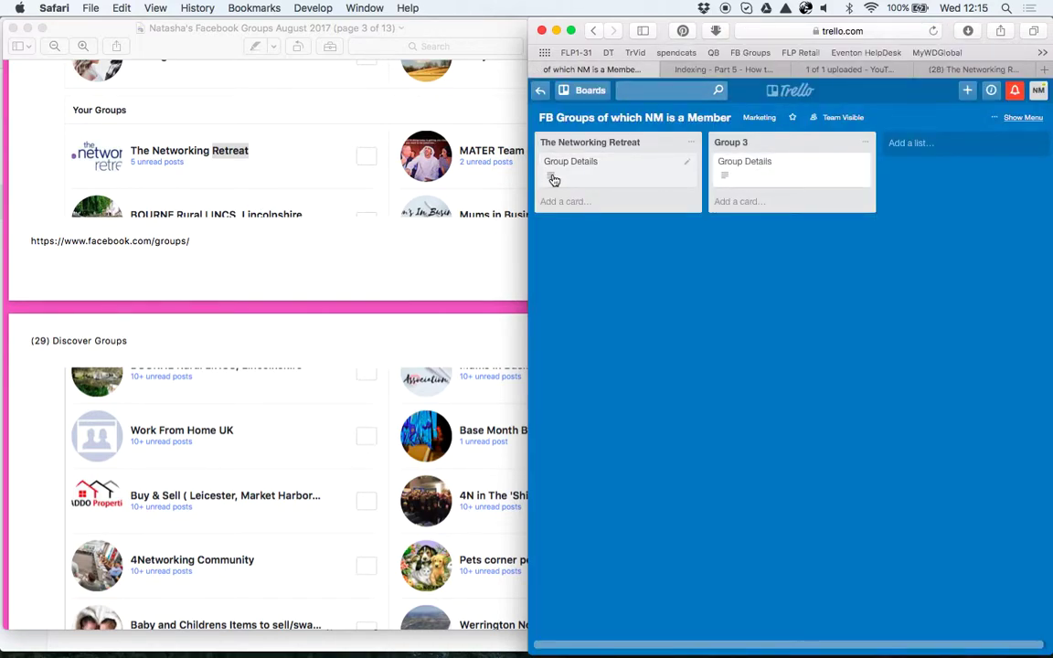
# Step: Check the link in The Networking Retreat's Group Details card and open the MATER Team Facebook group from the groups PDF
pyautogui.click(583, 168)
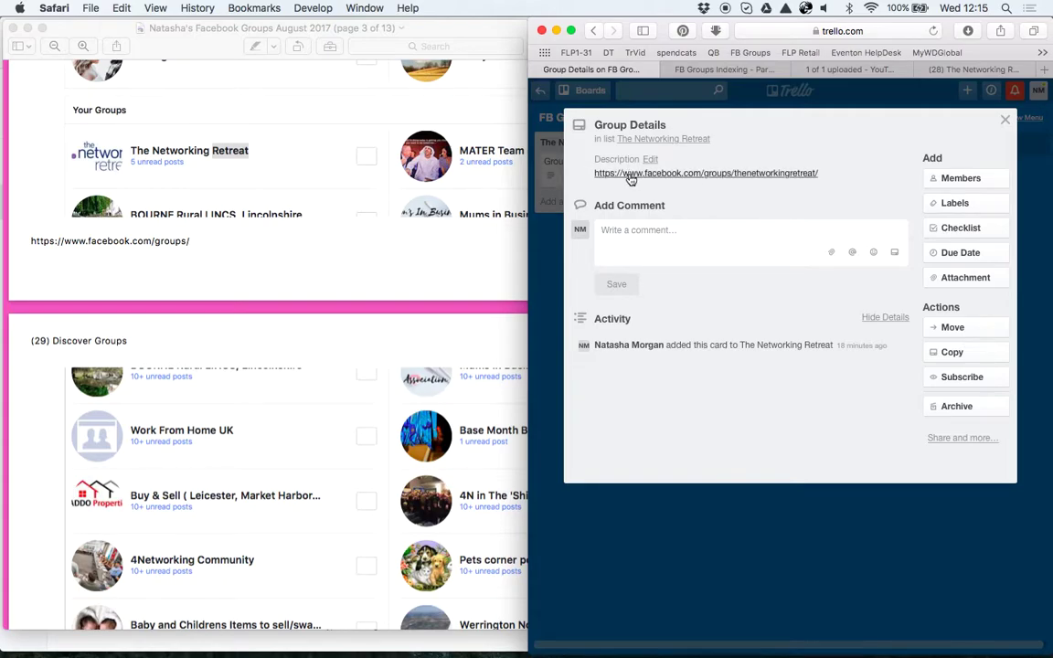
pyautogui.click(1005, 124)
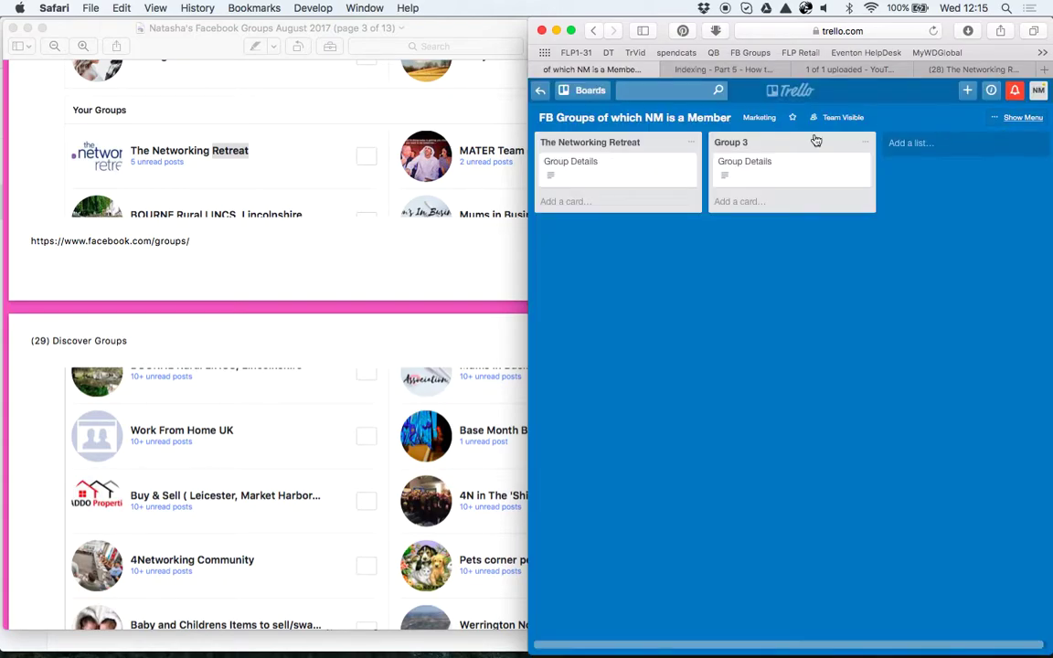
pyautogui.click(400, 117)
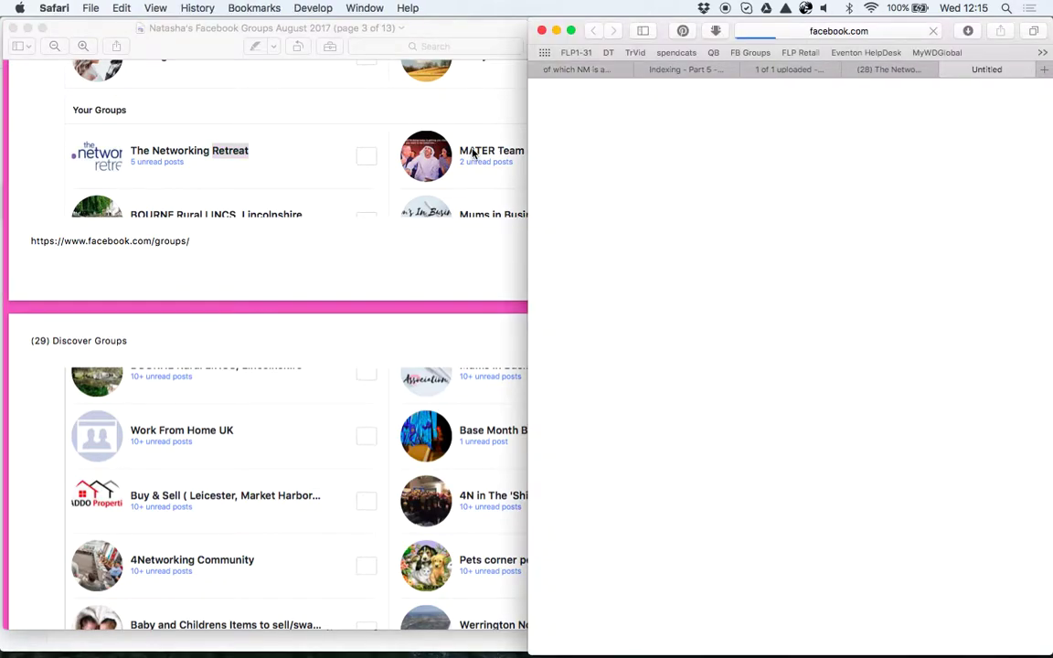
# Step: Try to remove the ?ref=group_browse_new suffix from the MATER Team group's web address
pyautogui.click(900, 36)
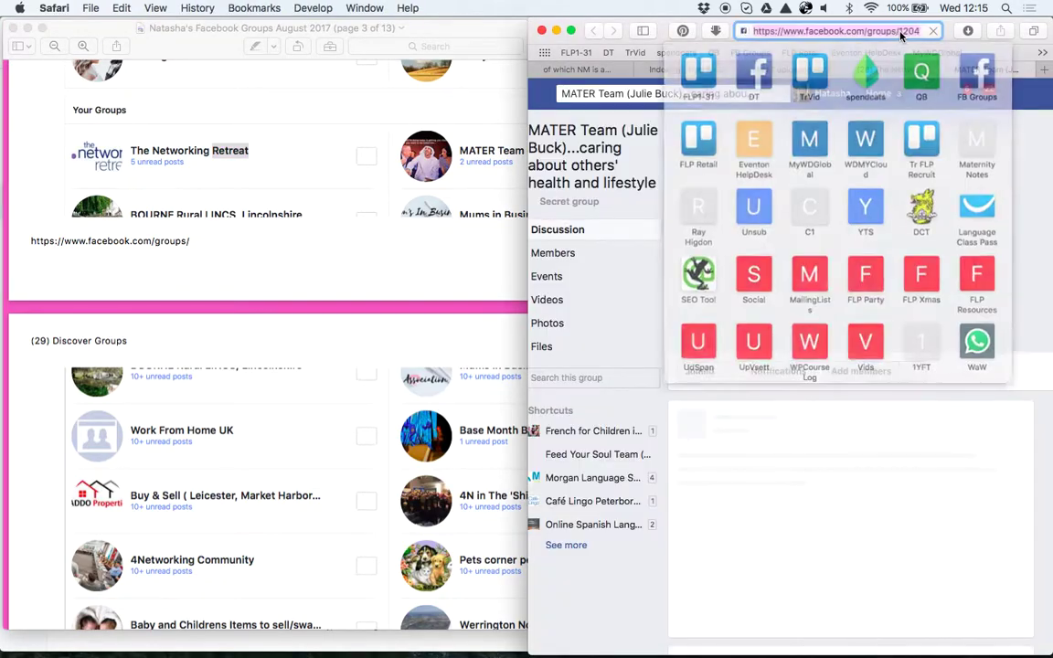
pyautogui.press('Right')
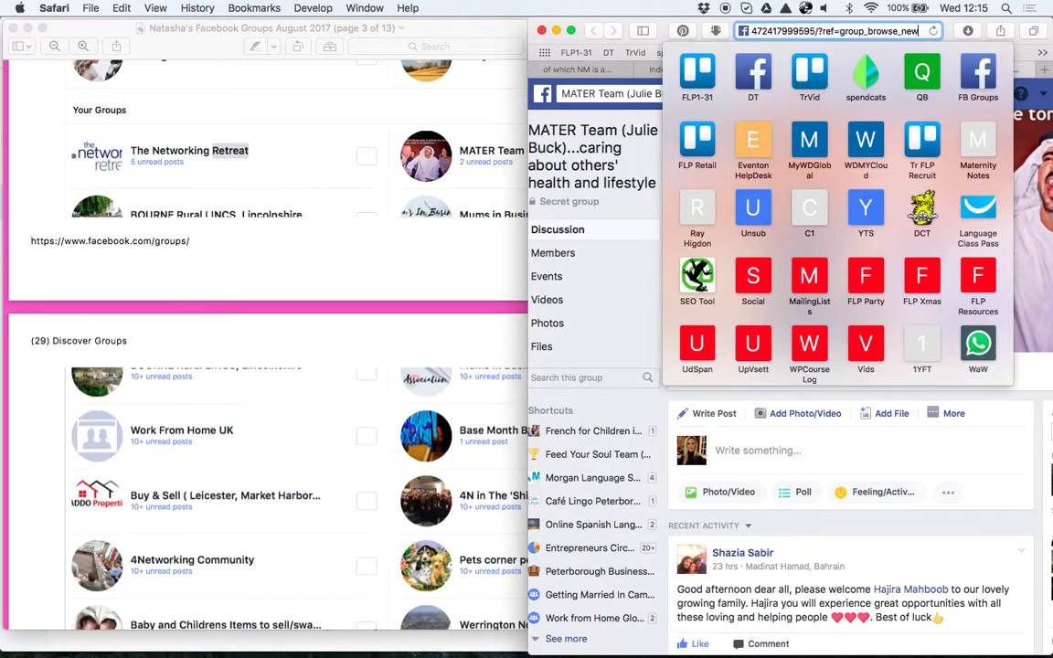
pyautogui.press('BackSpace')
pyautogui.press('BackSpace')
pyautogui.press('BackSpace')
pyautogui.press('BackSpace')
pyautogui.press('BackSpace')
pyautogui.press('BackSpace')
pyautogui.press('BackSpace')
pyautogui.press('BackSpace')
pyautogui.press('BackSpace')
pyautogui.press('BackSpace')
pyautogui.press('BackSpace')
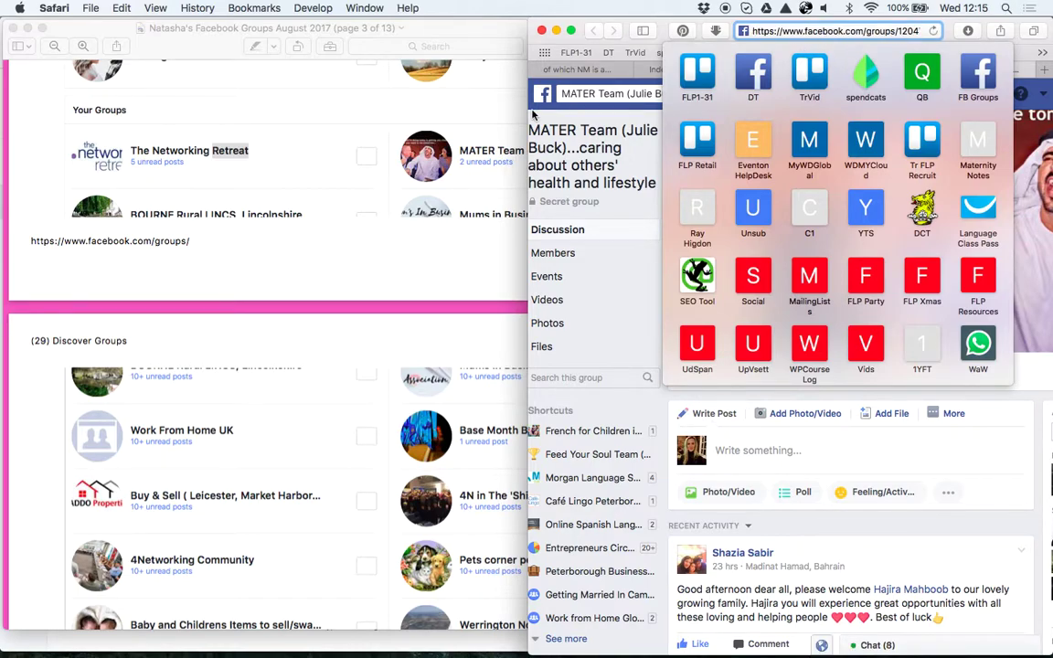
pyautogui.press('Return')
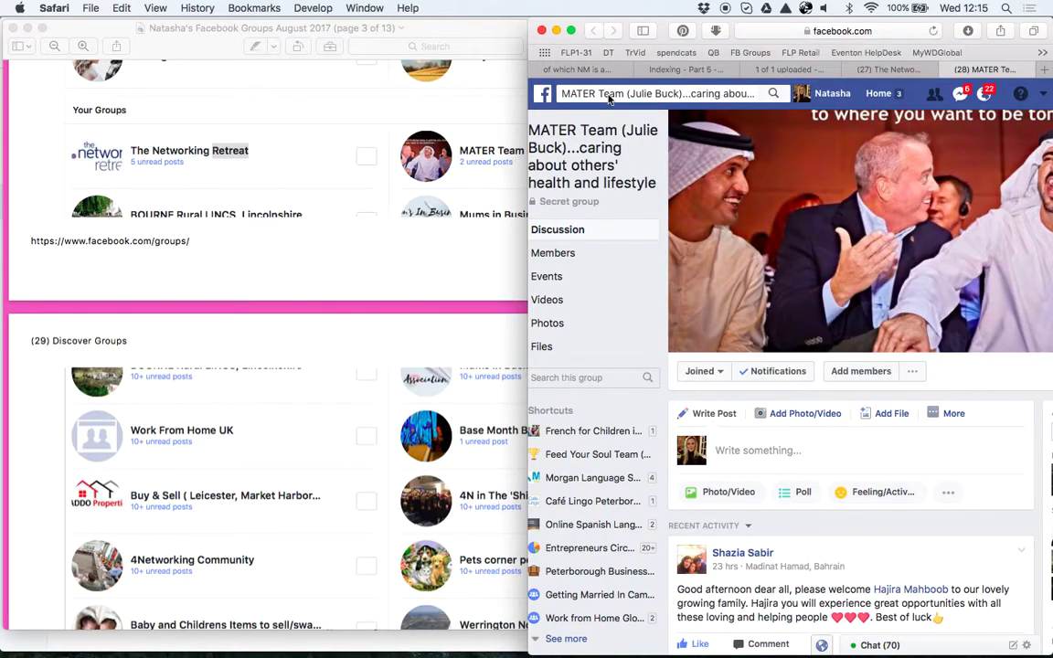
# Step: Copy the MATER Team group's full name from Facebook's search field and rename the Group 3 list on the Trello board with it
pyautogui.click(609, 96)
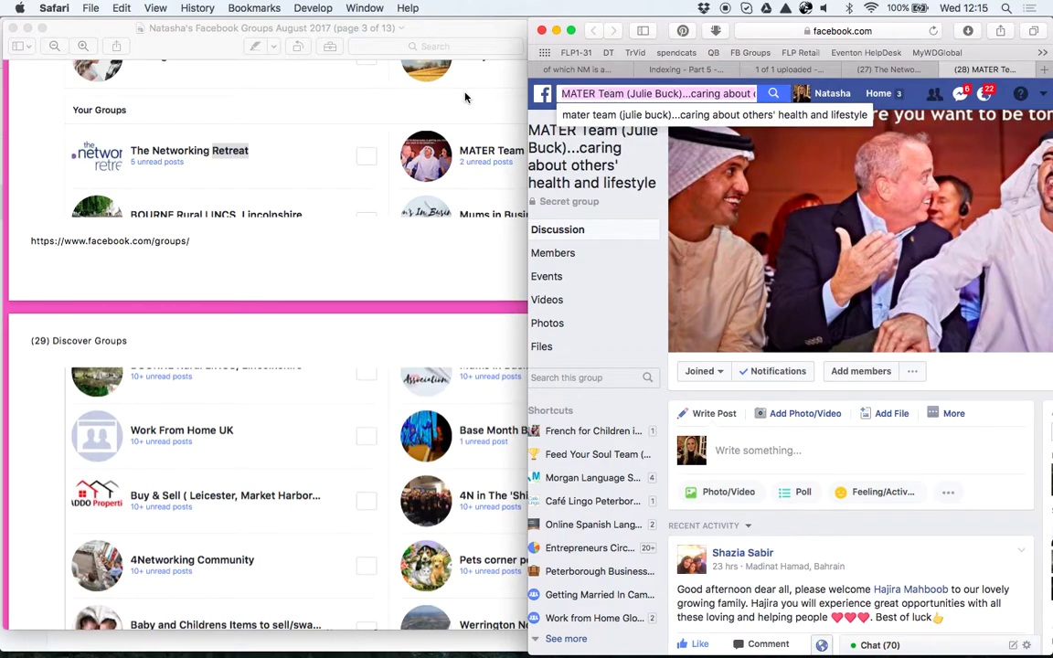
pyautogui.click(415, 93)
pyautogui.click(561, 72)
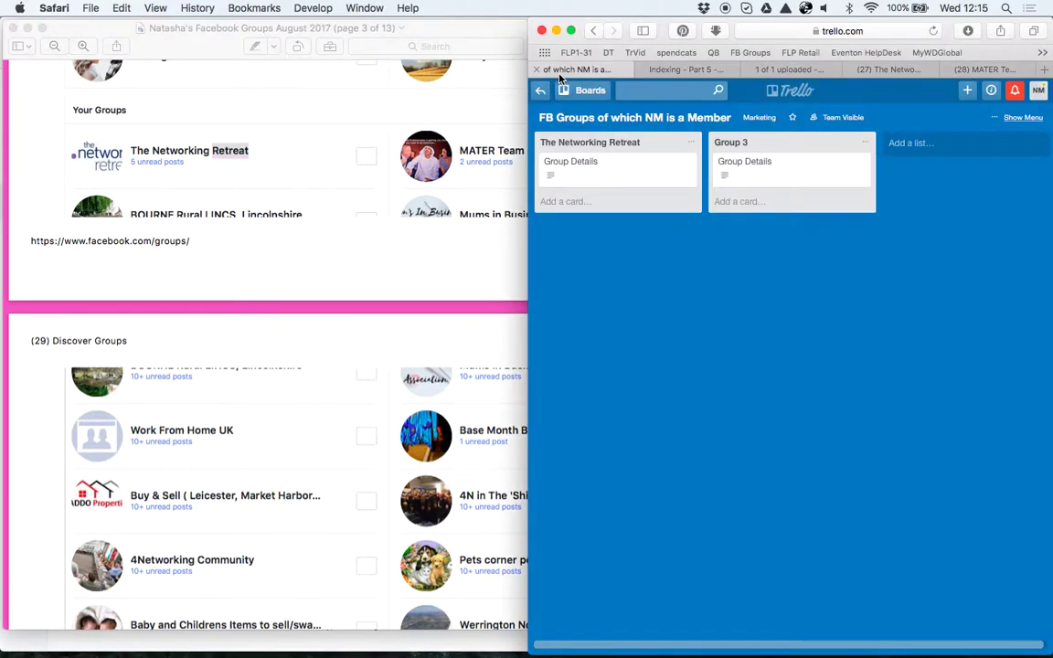
pyautogui.click(741, 144)
pyautogui.press('super+v')
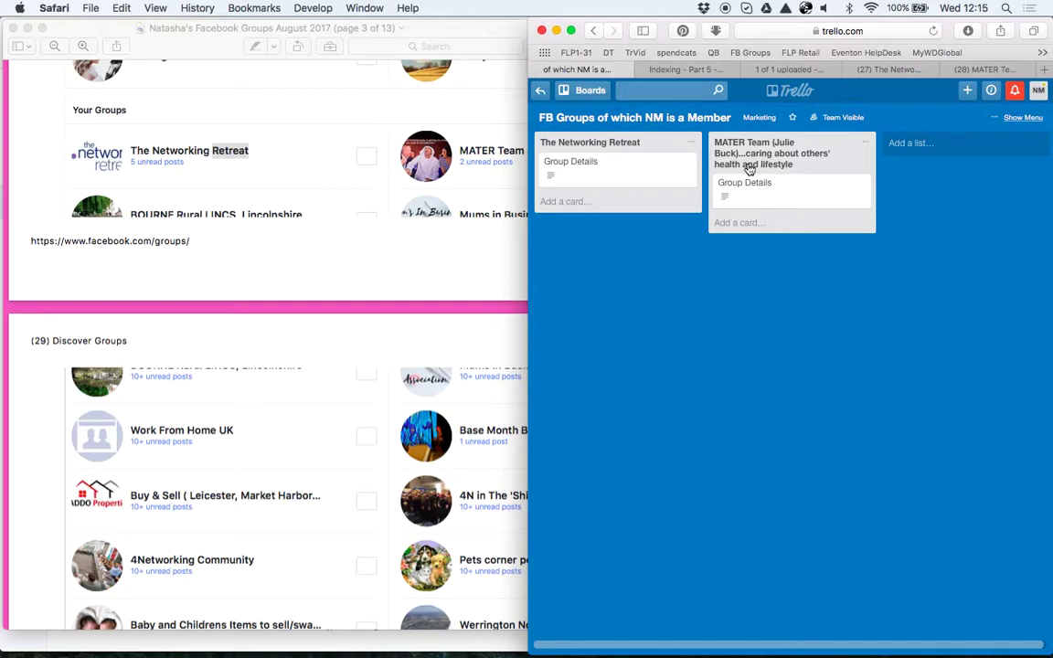
# Step: Copy the web address of the MATER Team's main Facebook group page and return to the Trello board
pyautogui.click(978, 70)
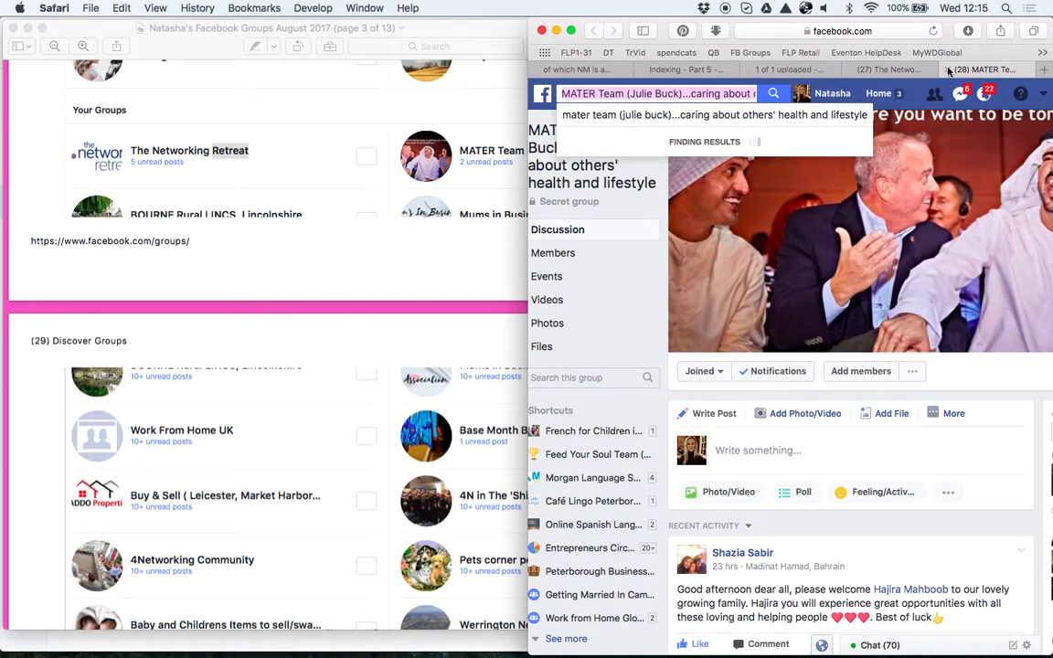
pyautogui.click(545, 165)
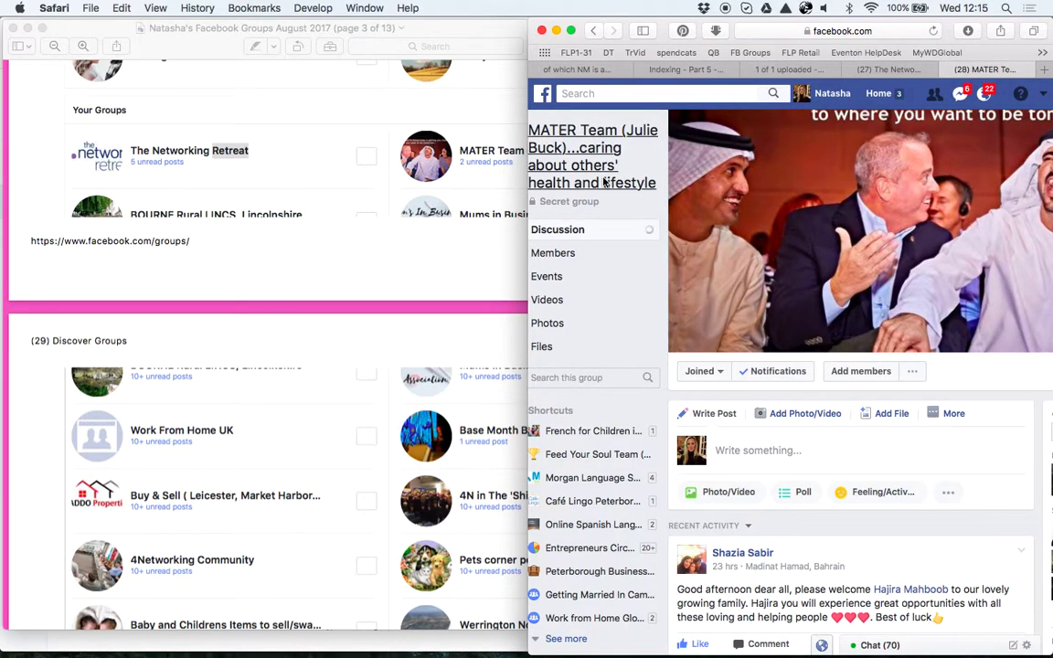
pyautogui.click(842, 33)
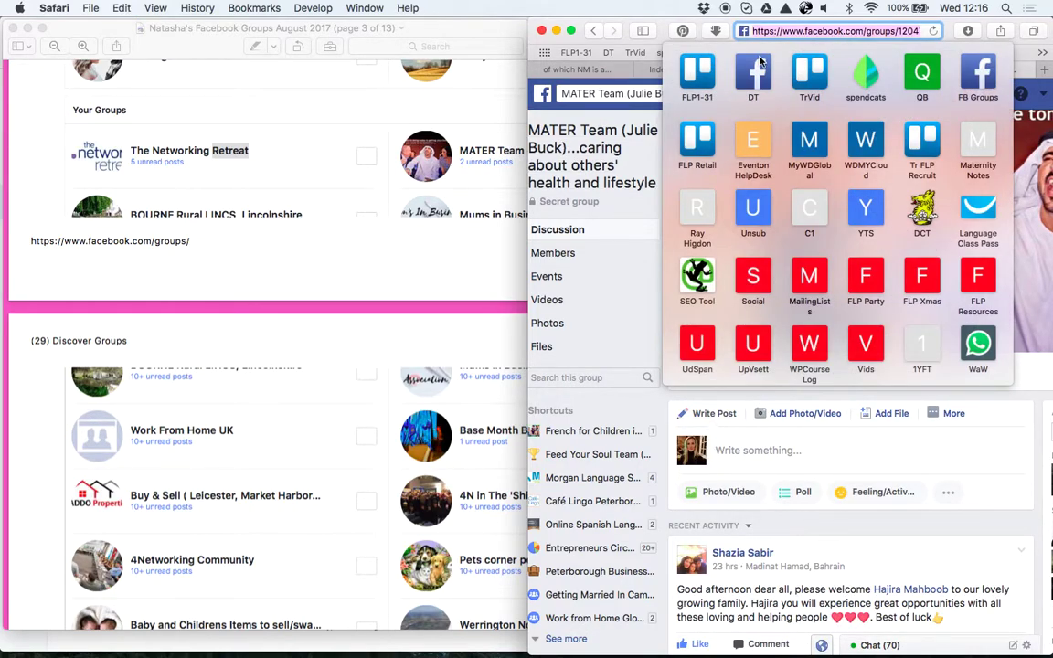
pyautogui.click(600, 73)
# Step: Replace the description of the MATER Team list's Group Details card with the copied group link, save it and close the card
pyautogui.click(763, 185)
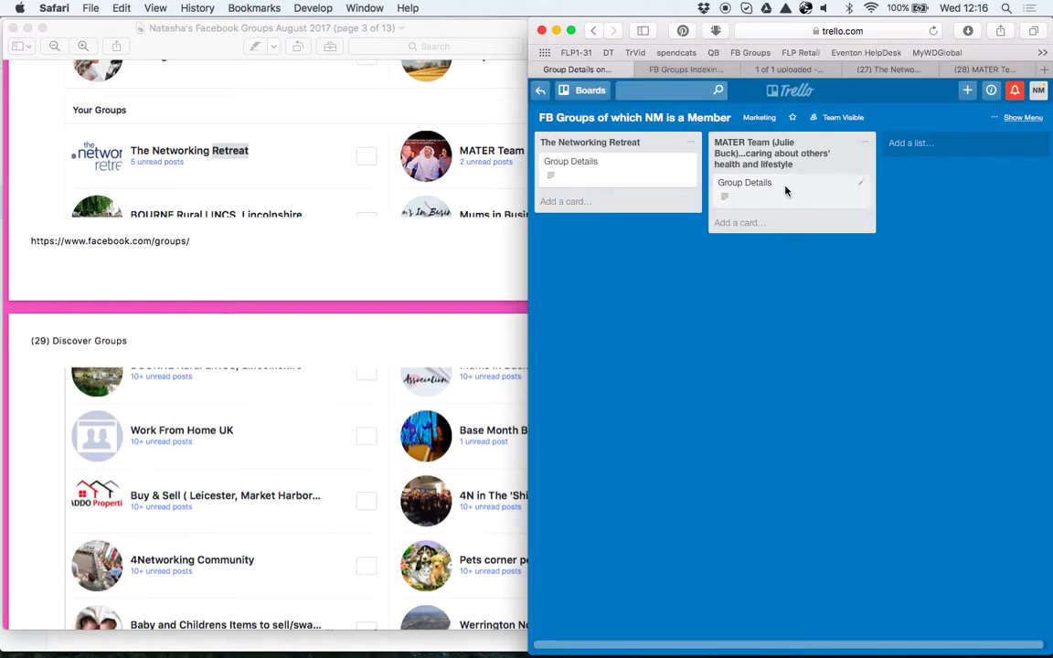
pyautogui.click(830, 175)
pyautogui.press('BackSpace')
pyautogui.press('super+v')
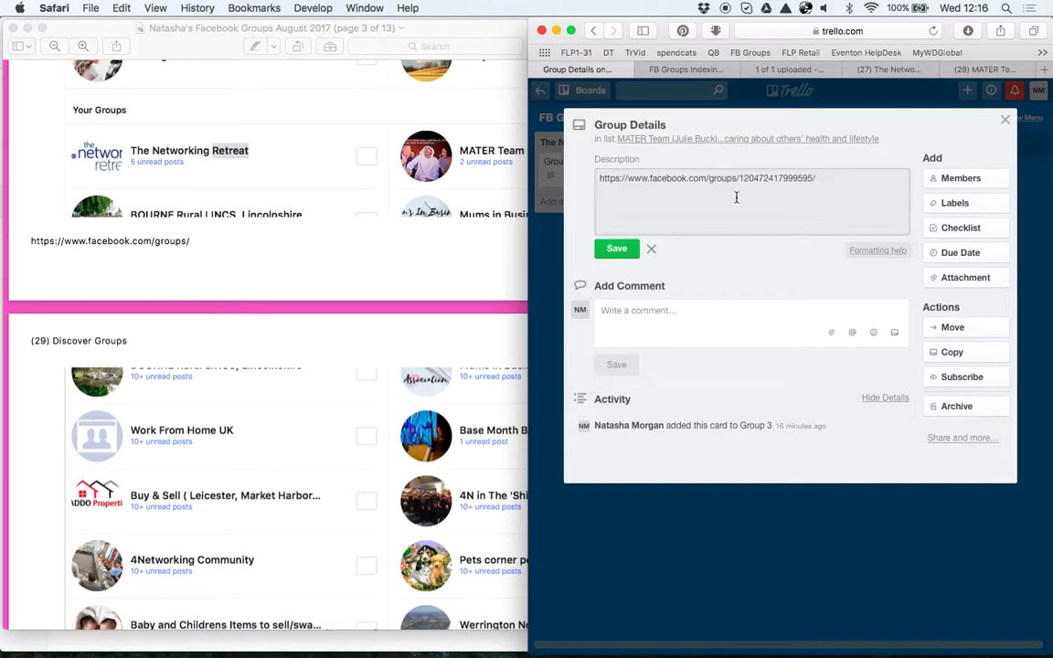
pyautogui.click(616, 250)
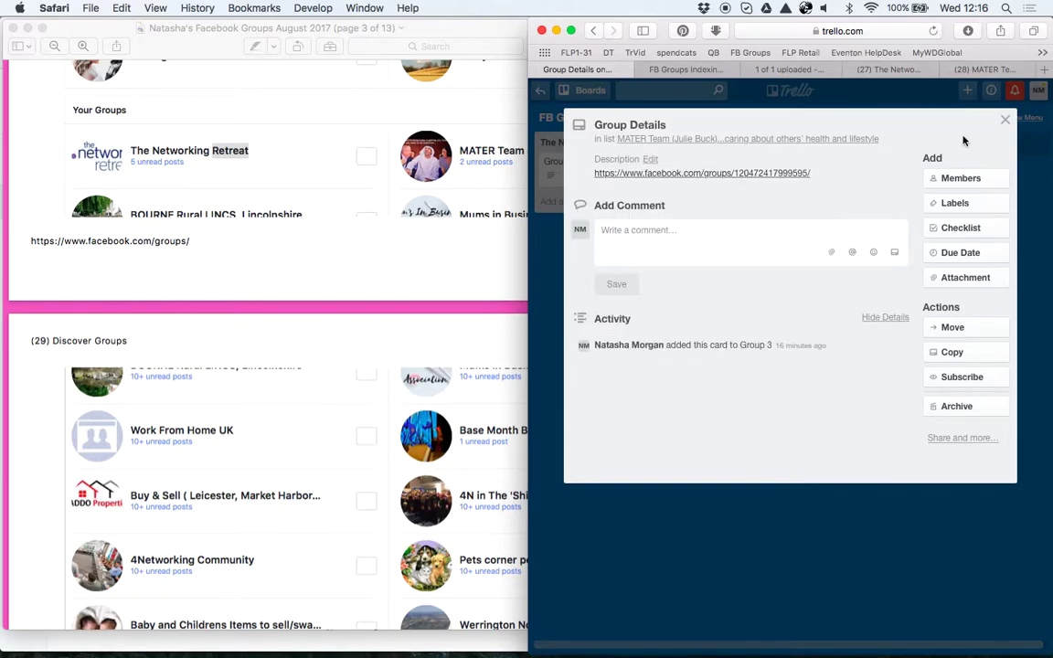
pyautogui.click(1005, 119)
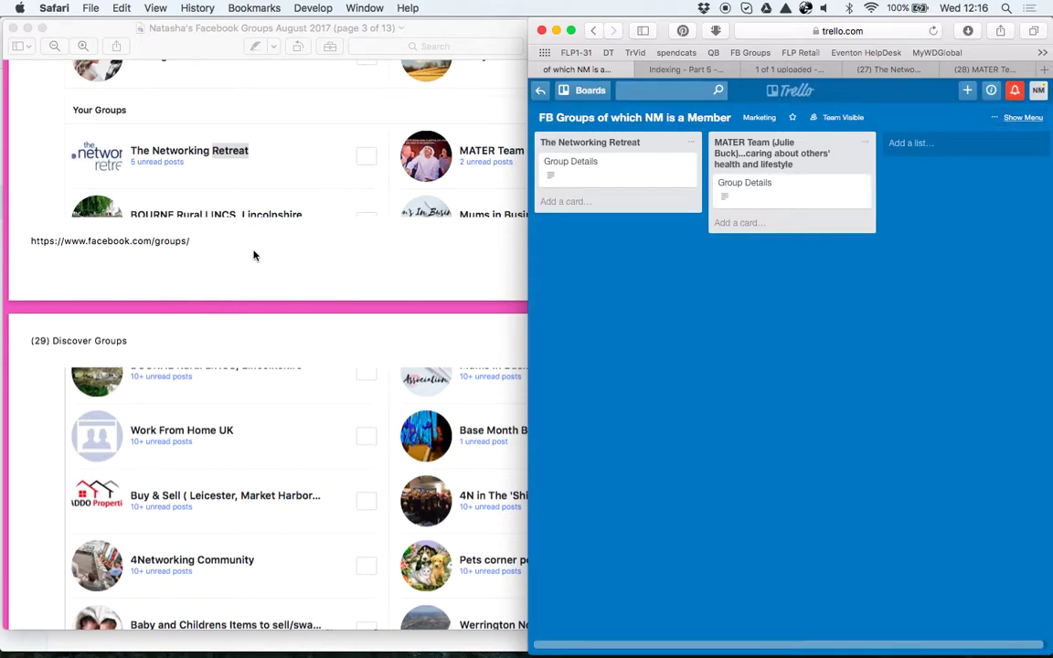
# Step: Open the BOURNE Rural LINCS, Lincolnshire Facebook group from the groups PDF and copy the group name from Facebook's search field
pyautogui.click(265, 183)
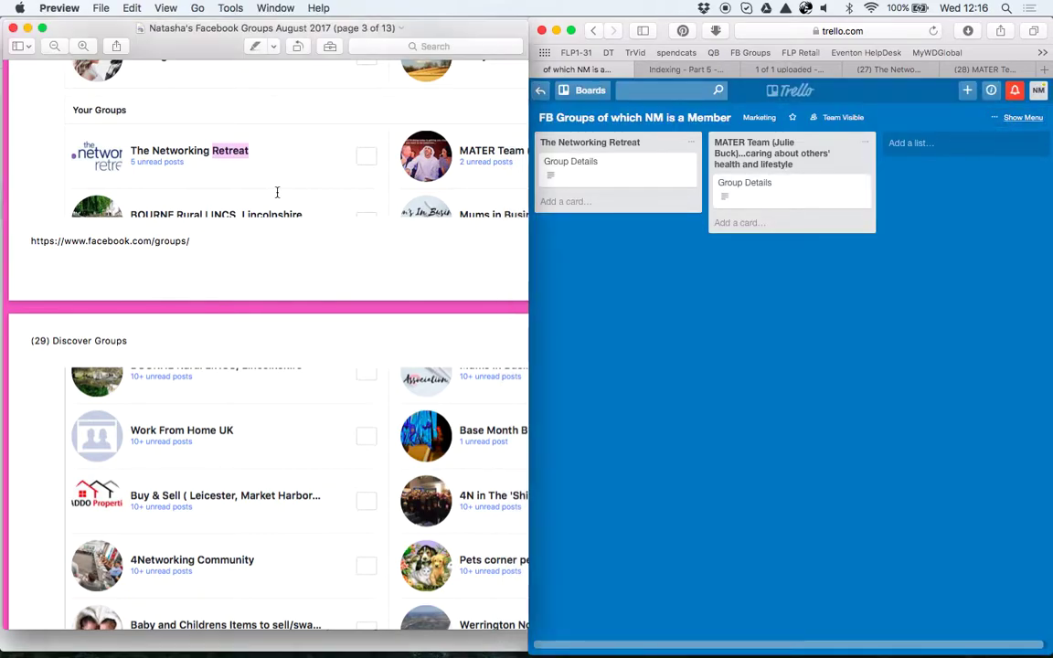
pyautogui.click(189, 218)
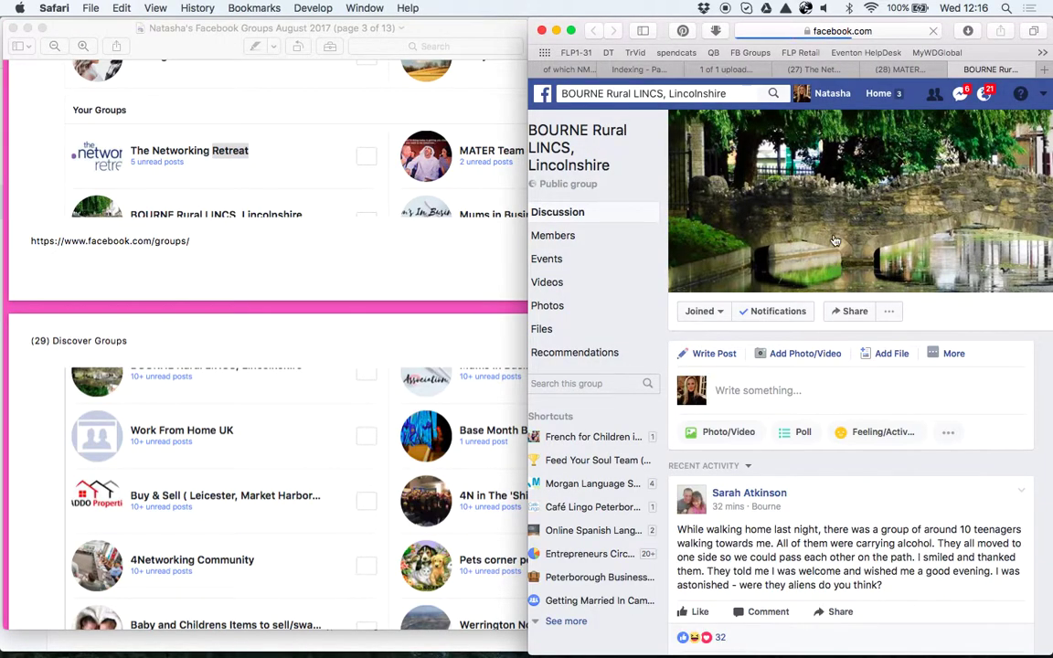
pyautogui.click(697, 95)
pyautogui.press('super+c')
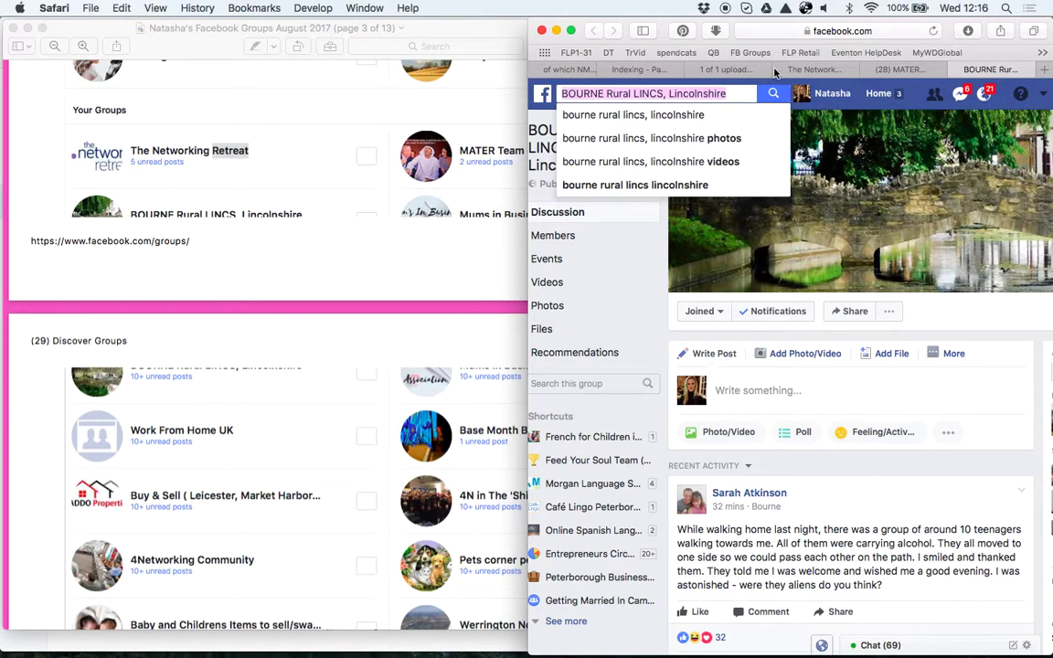
# Step: Return to the Trello board and add a list named BOURNE Rural LINCS, Lincolnshire
pyautogui.click(586, 69)
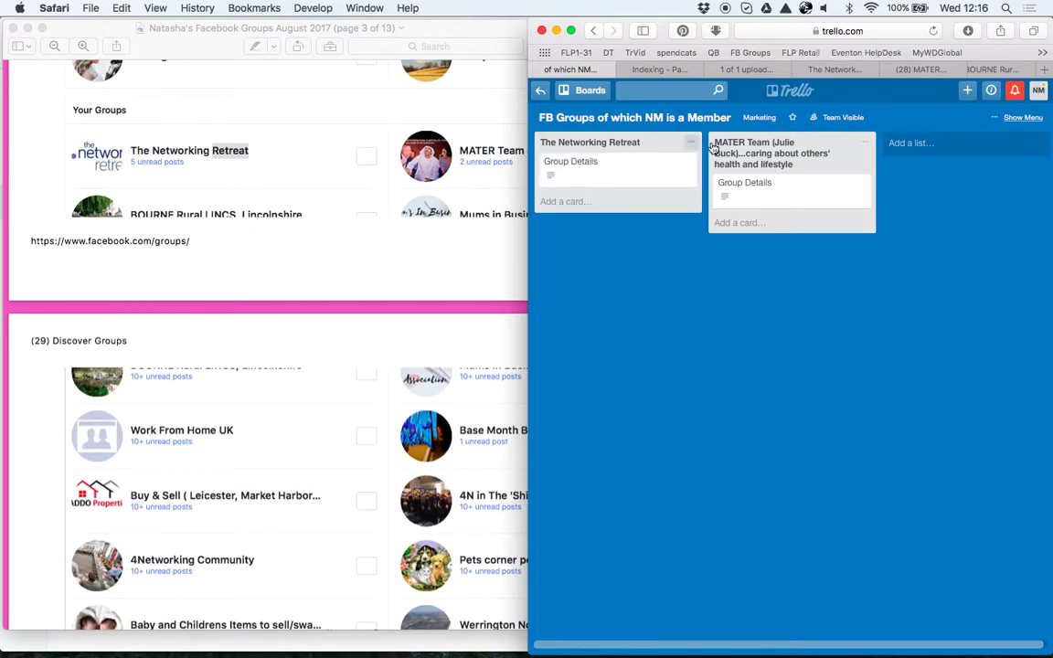
pyautogui.click(900, 142)
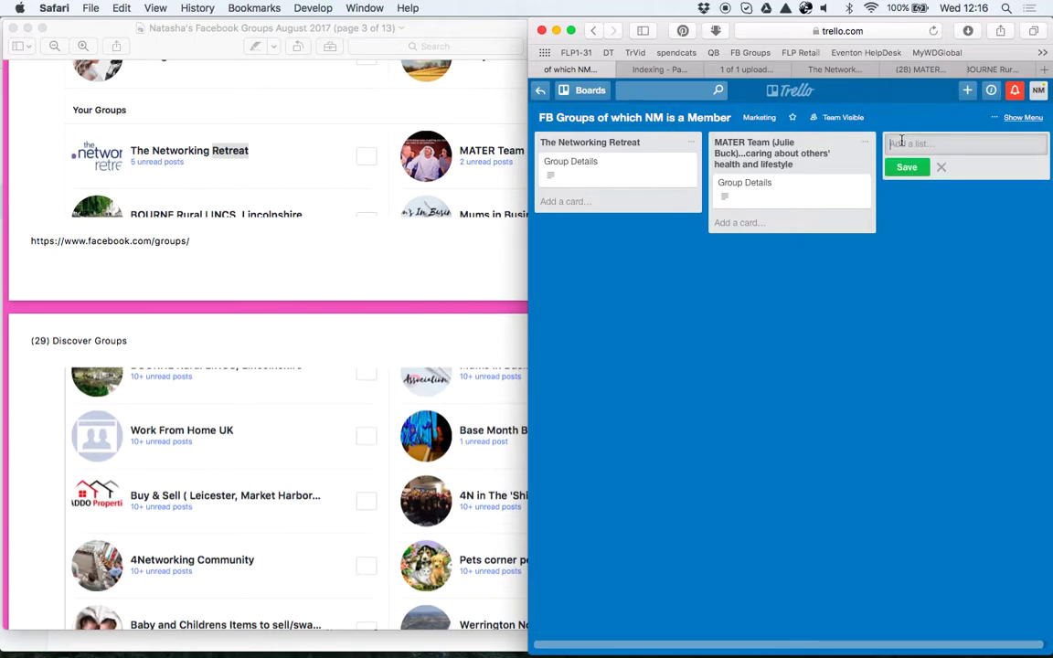
pyautogui.press('super+v')
pyautogui.press('Return')
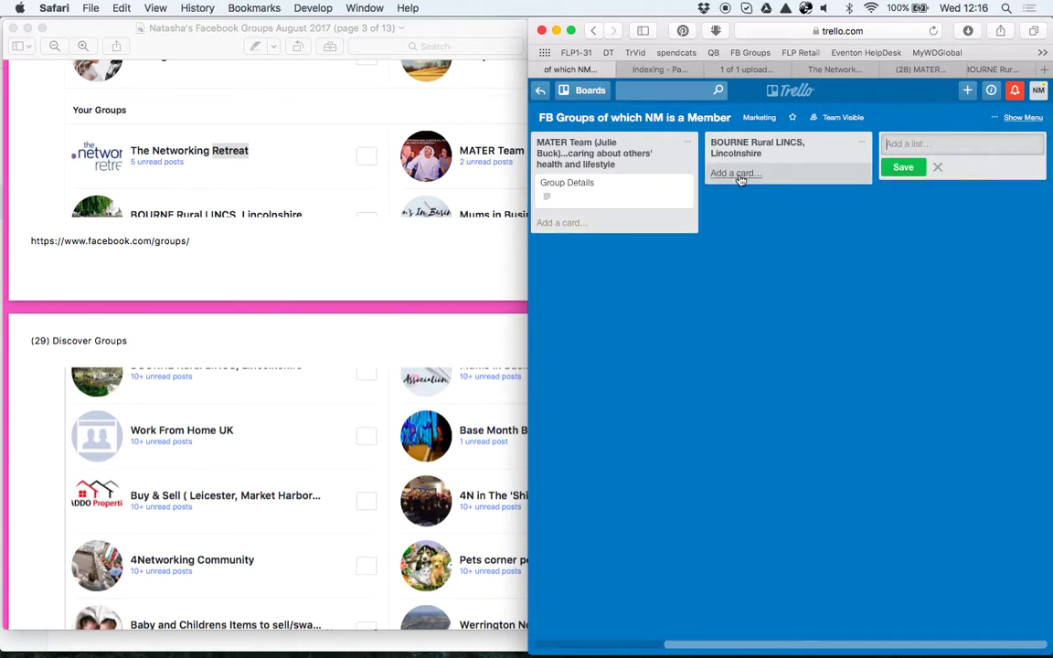
# Step: Copy the Group Details title from the MATER Team card and add a card with that title to the BOURNE Rural LINCS list
pyautogui.click(647, 197)
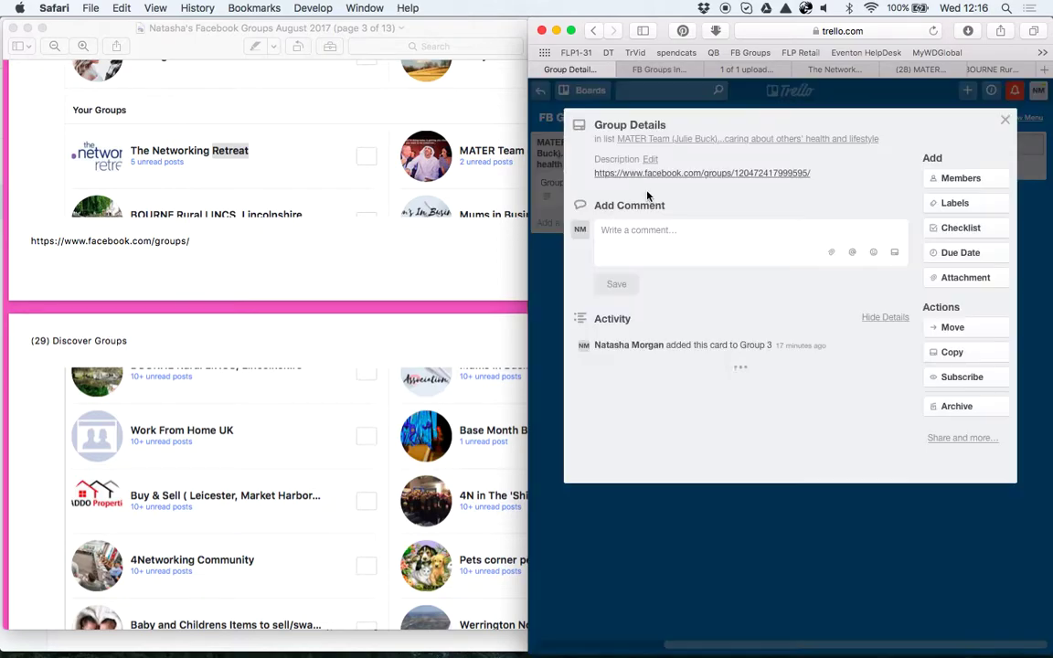
pyautogui.tripleClick(622, 125)
pyautogui.press('super+c')
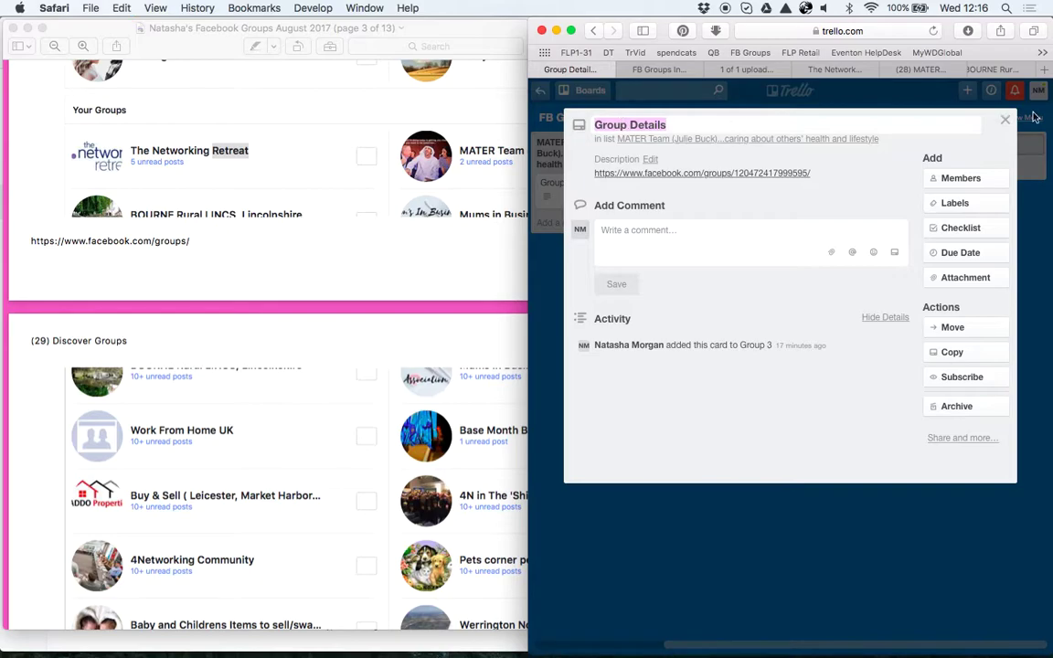
pyautogui.click(1004, 119)
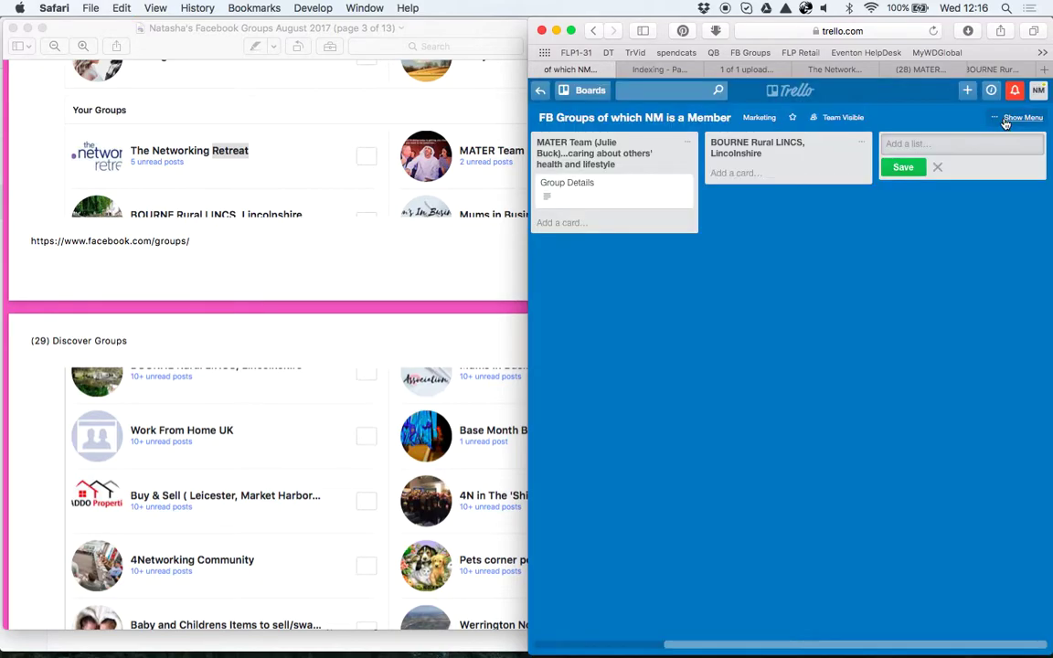
pyautogui.click(735, 173)
pyautogui.press('super+v')
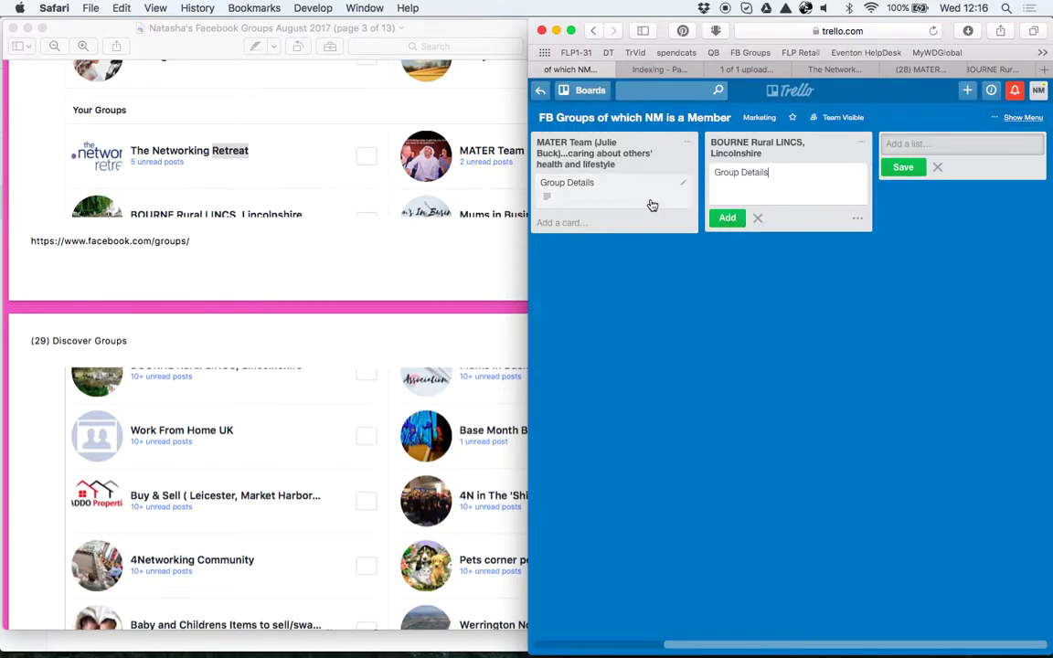
pyautogui.click(731, 221)
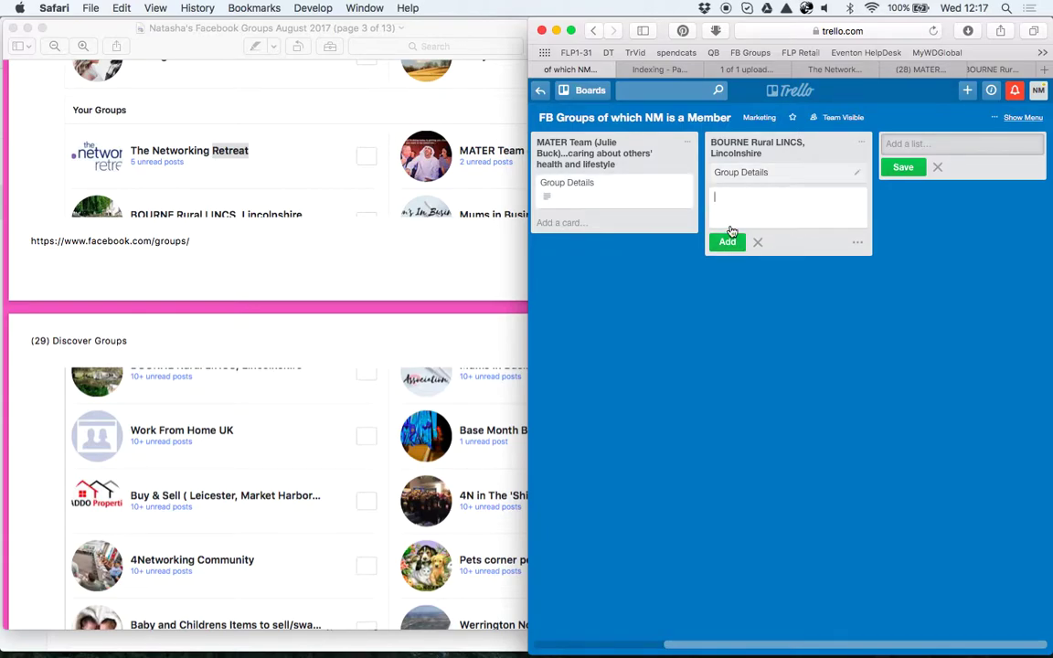
# Step: Open the new Group Details card under BOURNE Rural LINCS, Lincolnshire and switch to that group's Facebook page
pyautogui.click(740, 173)
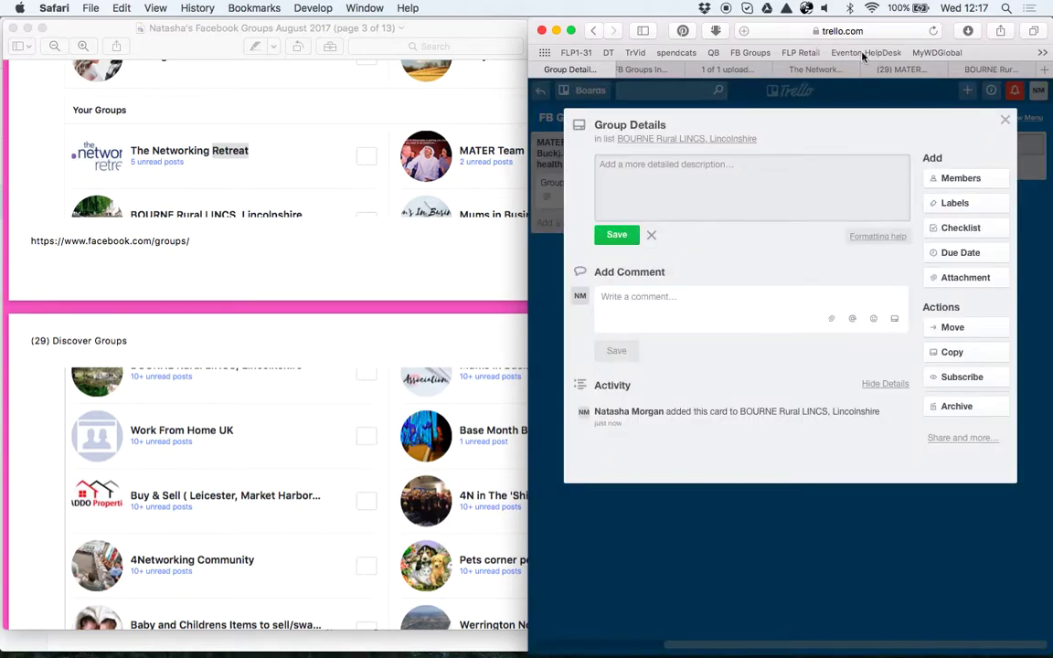
pyautogui.click(984, 71)
pyautogui.click(874, 32)
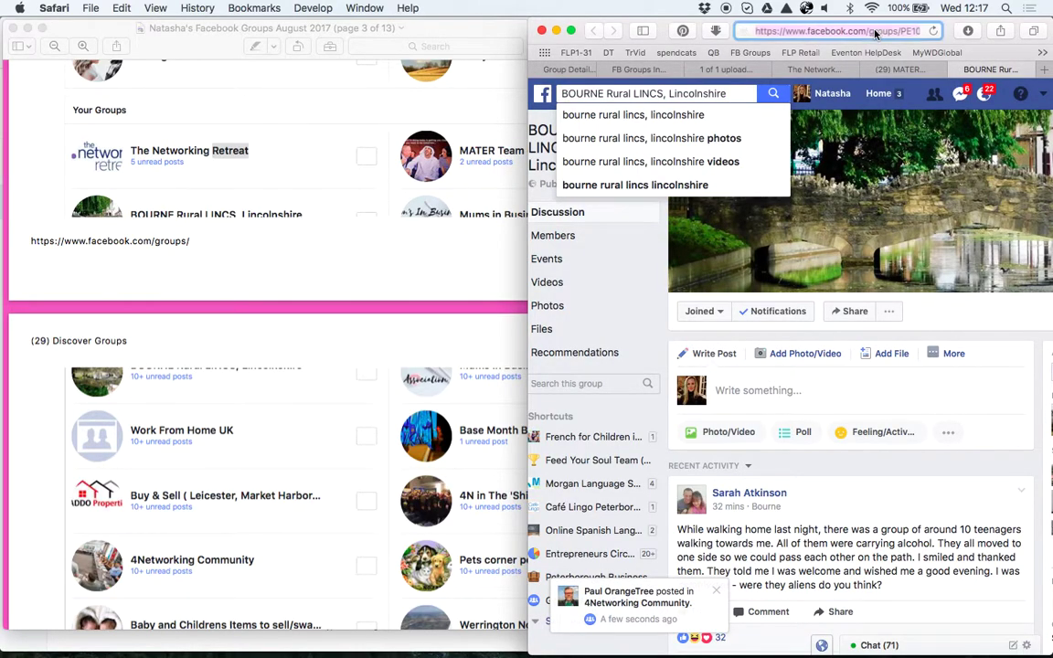
pyautogui.press('Right')
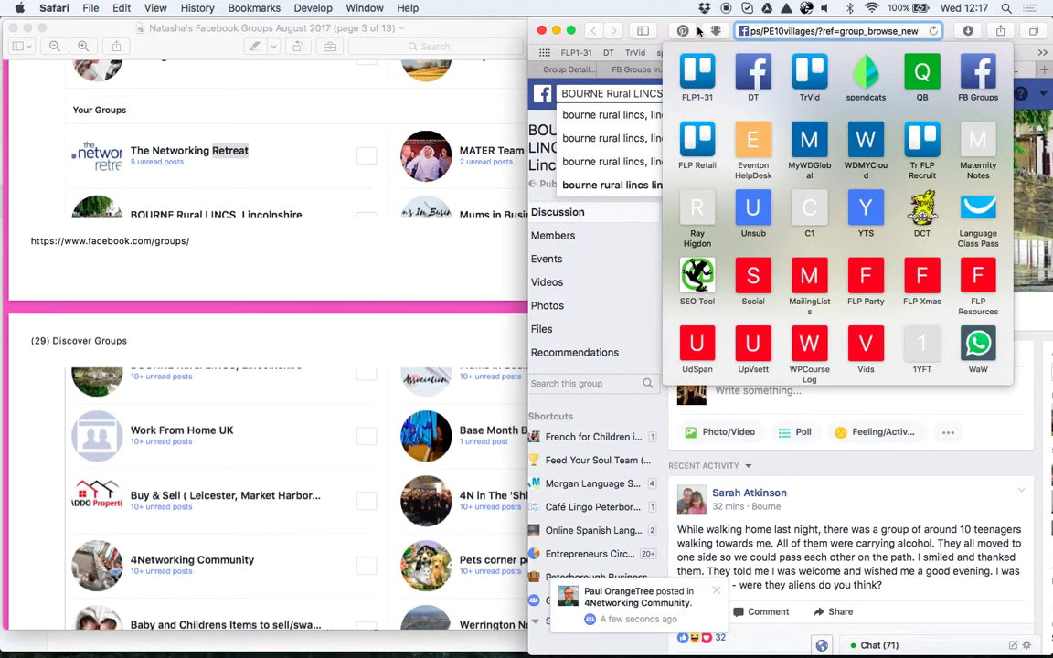
pyautogui.press('Escape')
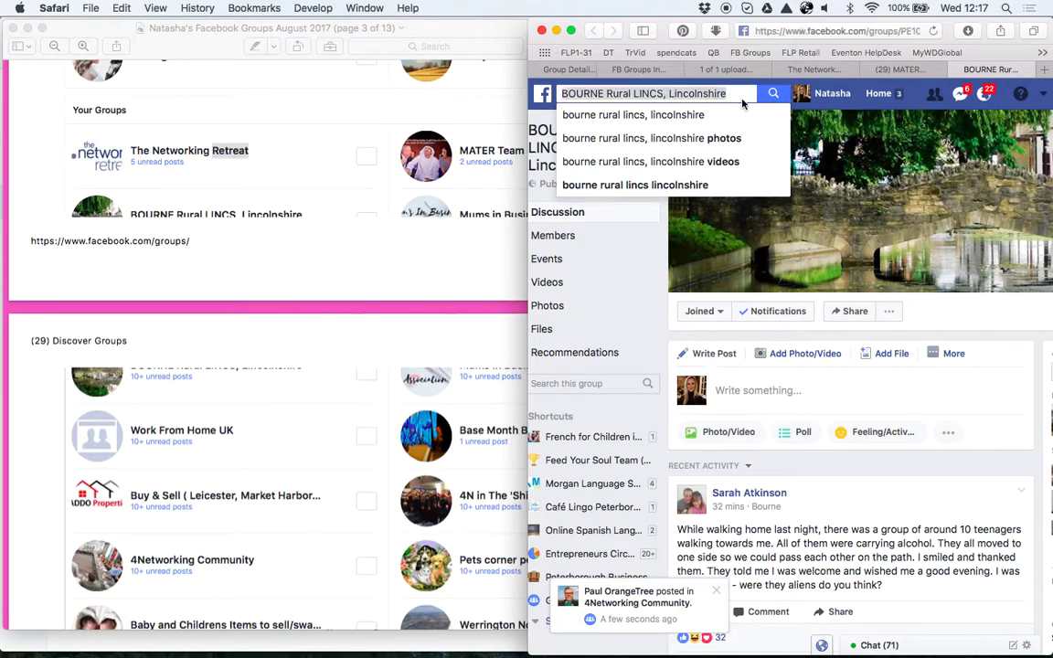
# Step: Copy the web address of the BOURNE Rural LINCS group's main Facebook page and return to its open Trello card
pyautogui.click(533, 156)
pyautogui.click(539, 156)
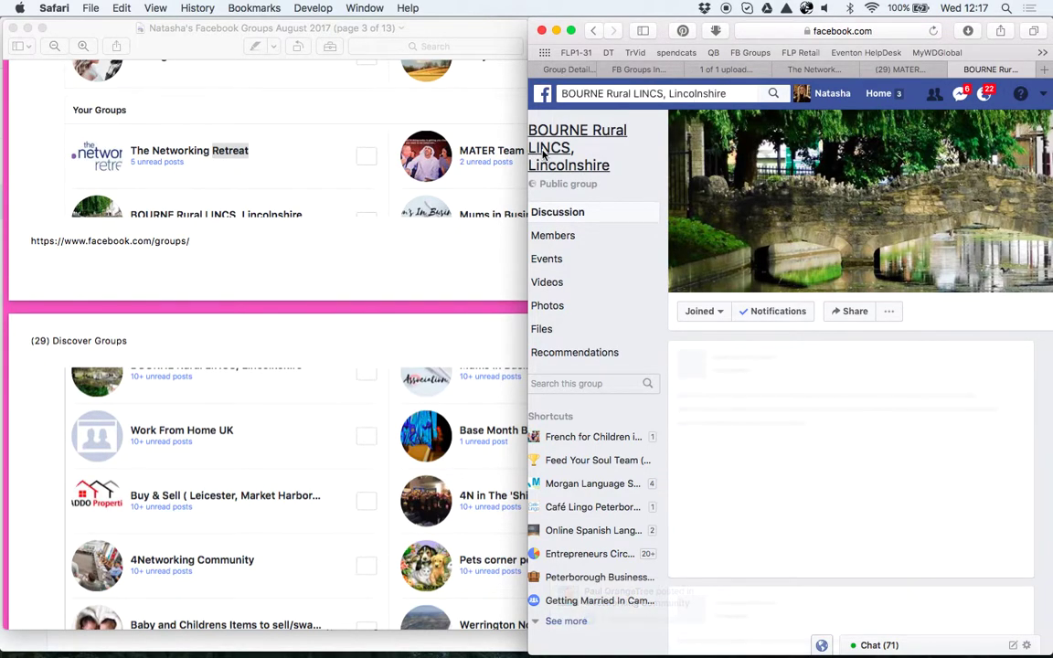
pyautogui.click(915, 31)
pyautogui.press('Right')
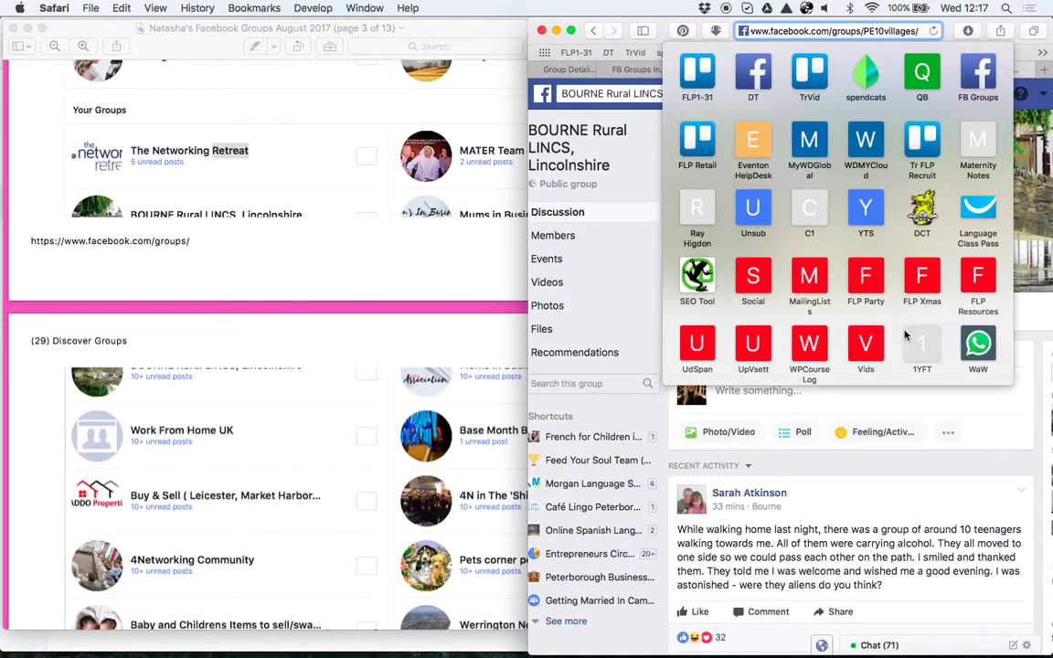
pyautogui.click(1038, 439)
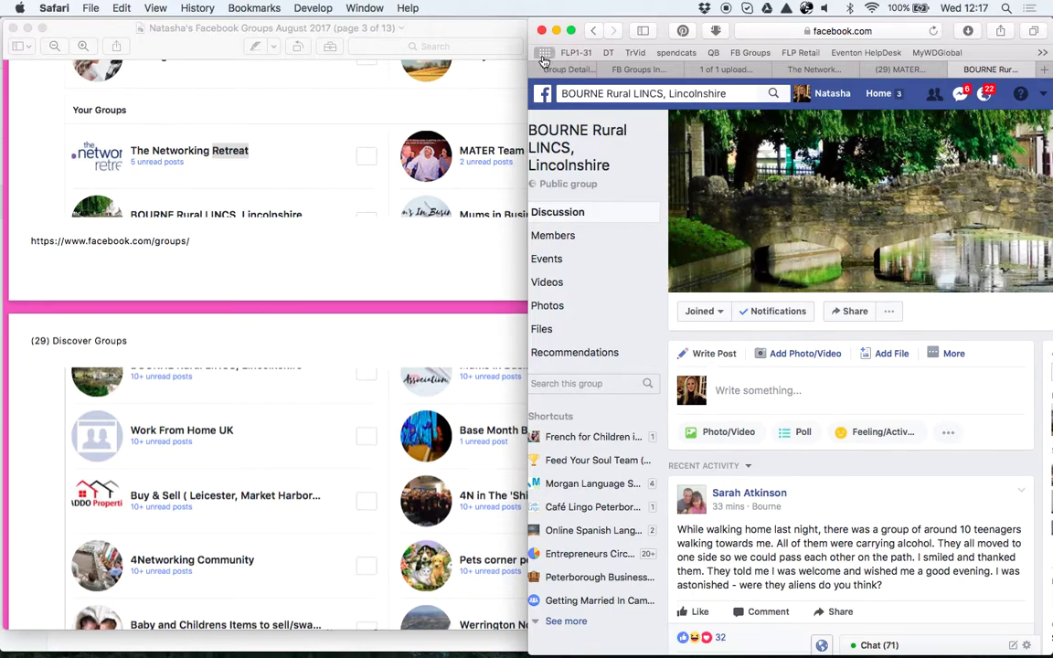
pyautogui.click(565, 75)
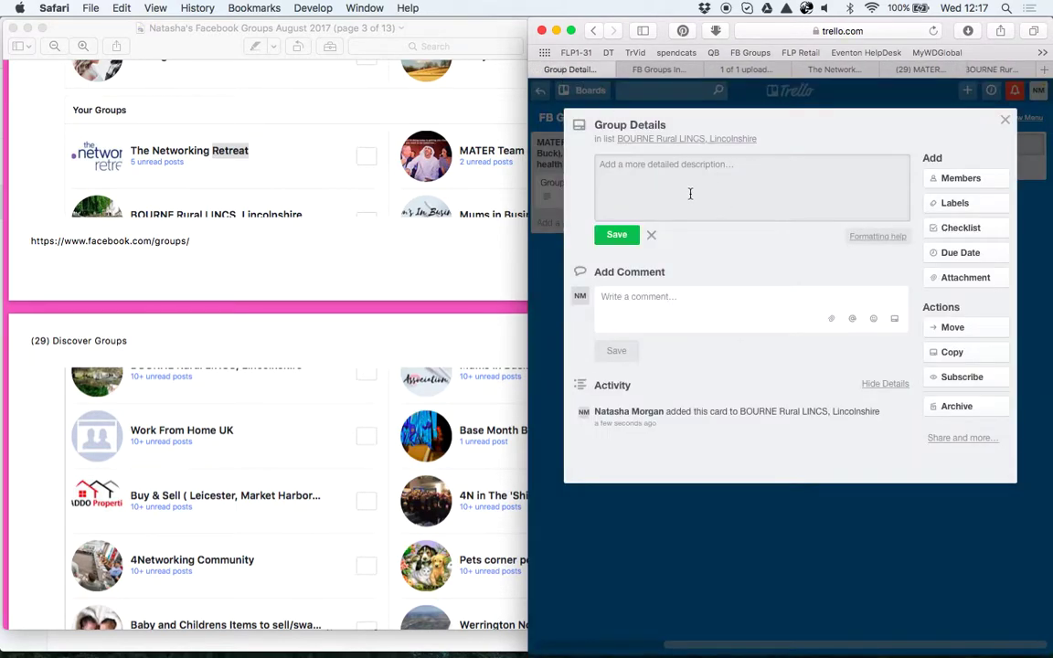
pyautogui.press('super+v')
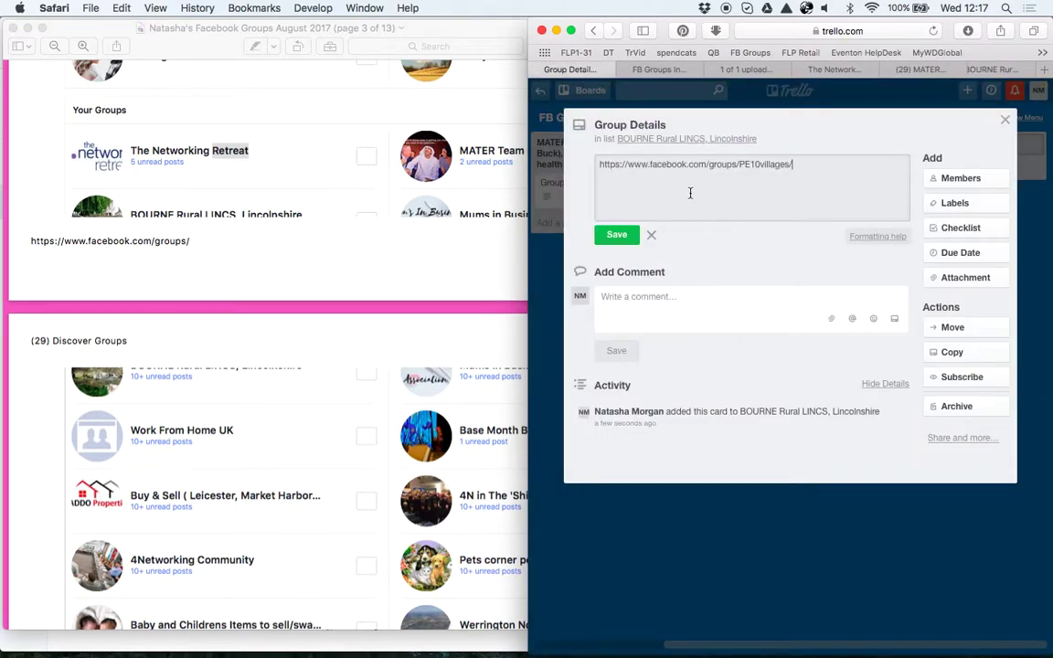
pyautogui.click(629, 239)
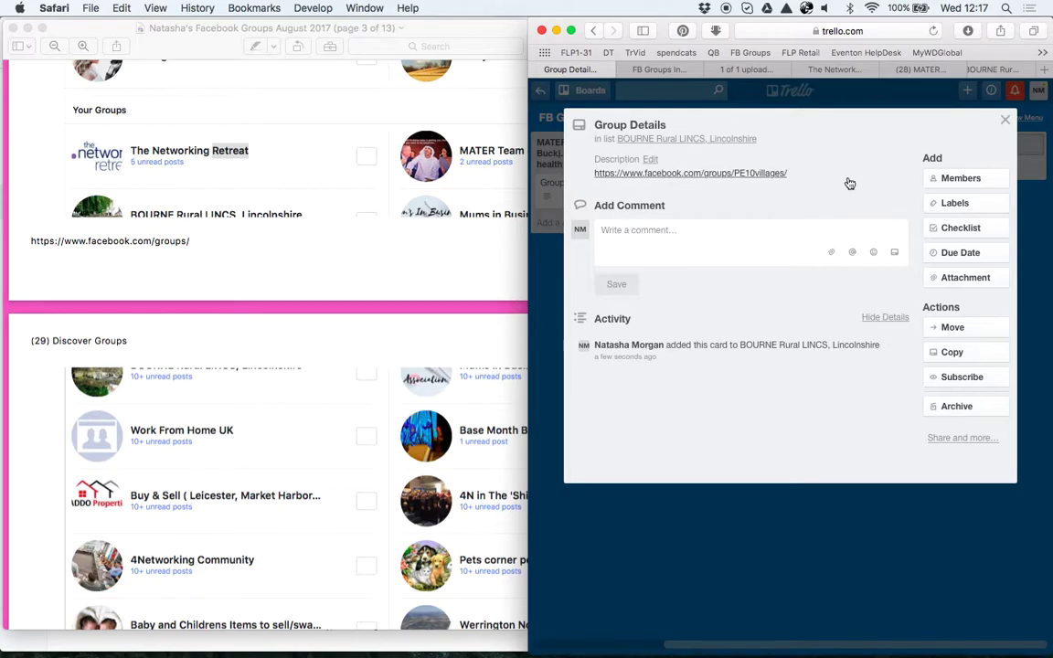
pyautogui.click(1001, 122)
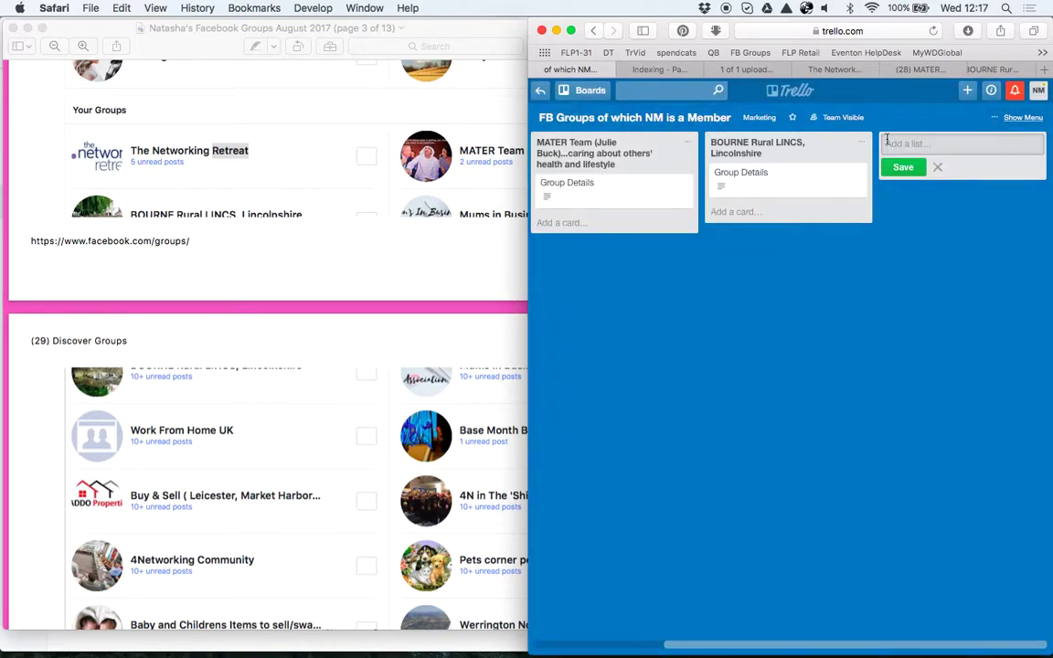
# Step: Locate the Mums in Business Association entry in the groups PDF
pyautogui.hscroll(5, 462, 201)
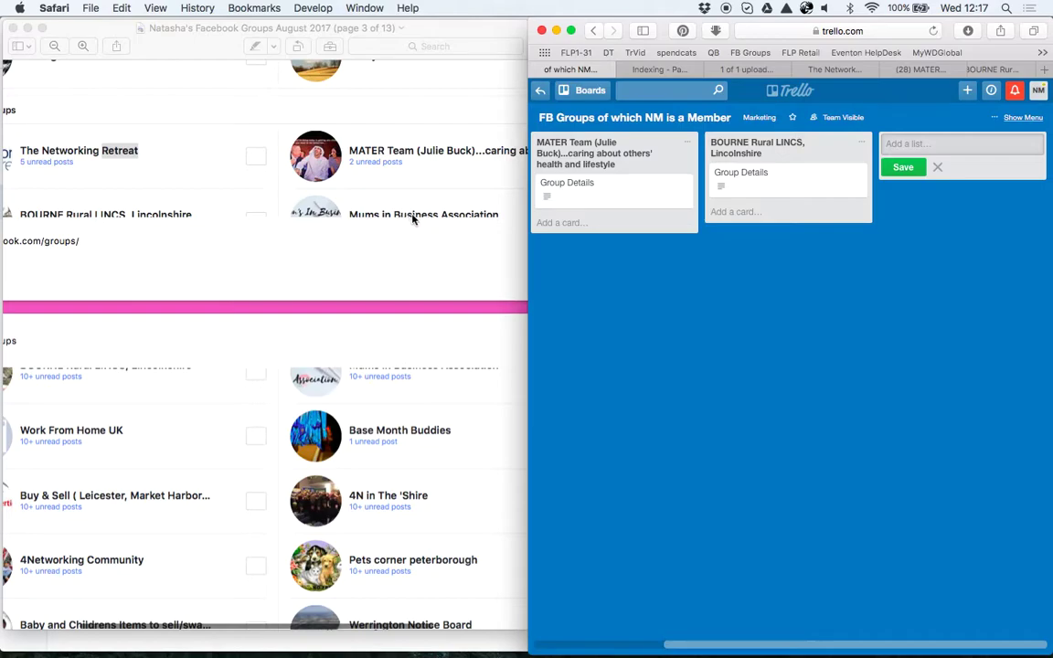